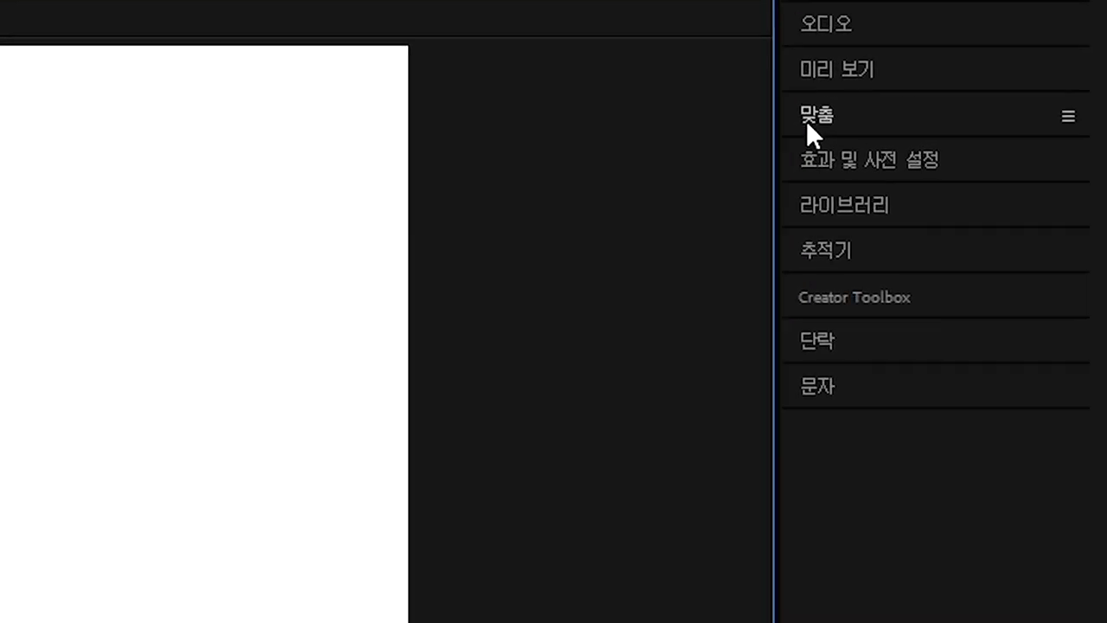
Step: Center the text layer horizontally and vertically in the composition using Align
click(1053, 110)
click(740, 233)
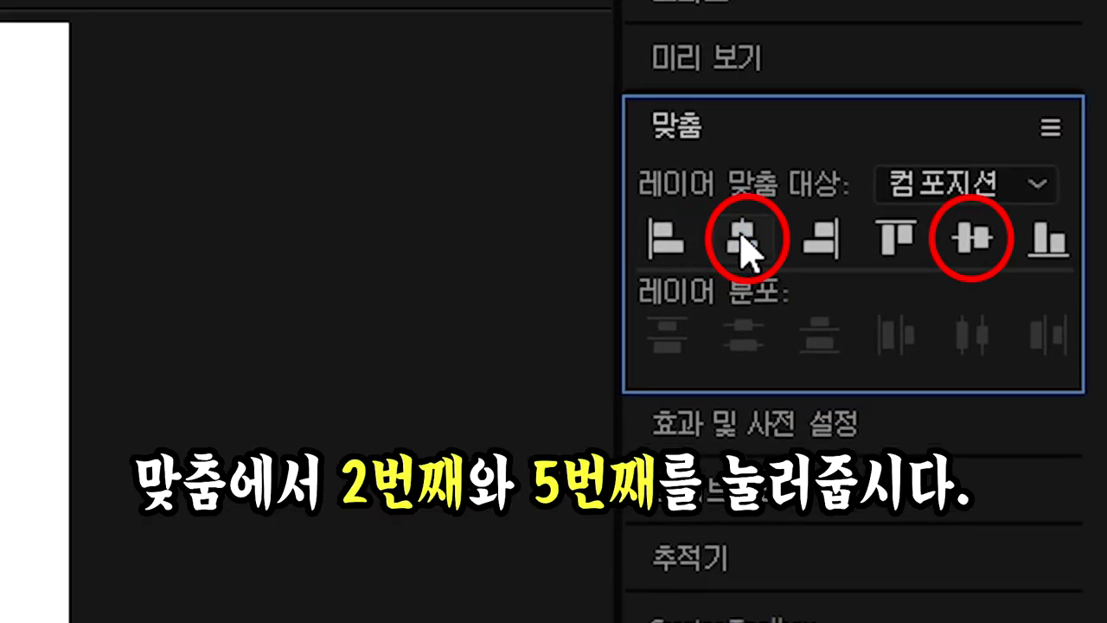
click(977, 240)
click(977, 243)
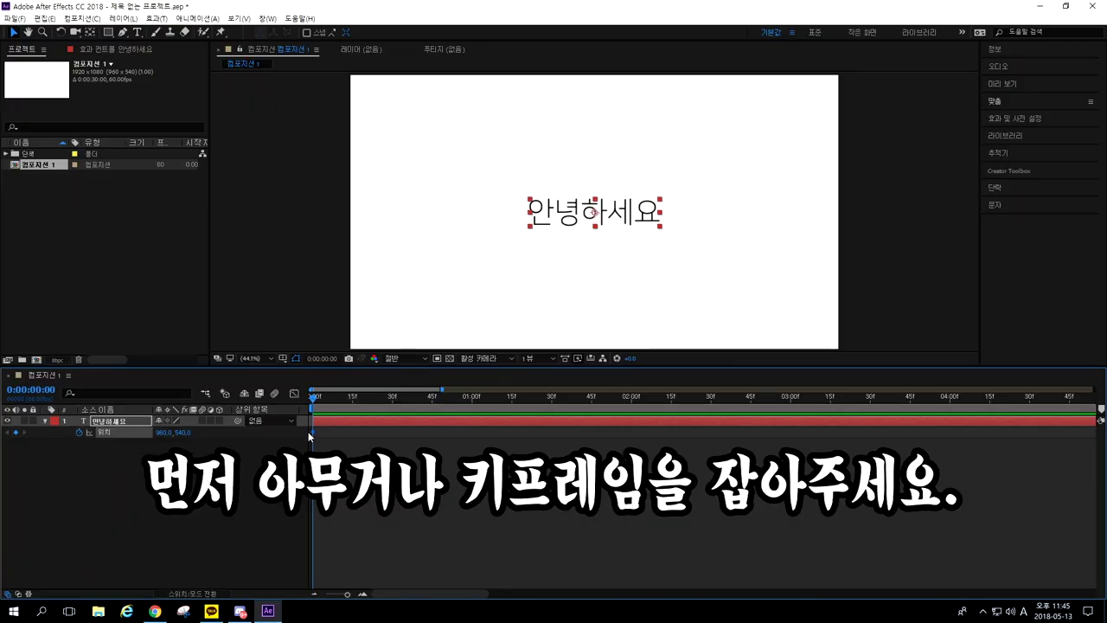
Step: Animate the 안녕하세요 text's position starting from 960, 432, move its second keyframe to about 35 frames, and preview the motion
drag(132, 426, 123, 427)
click(169, 441)
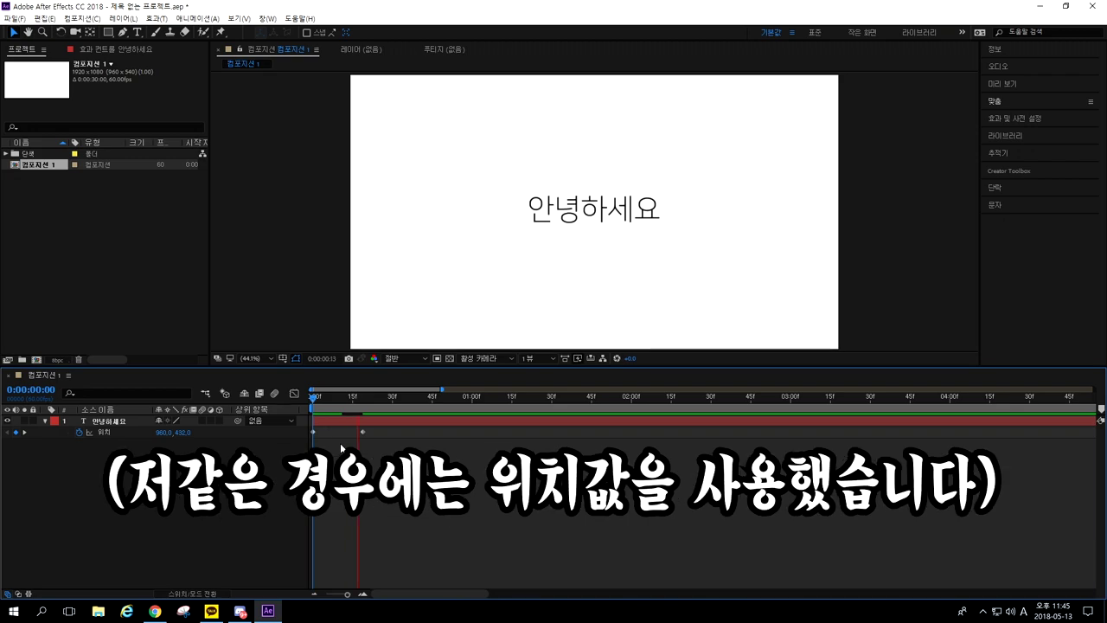
drag(362, 432, 405, 431)
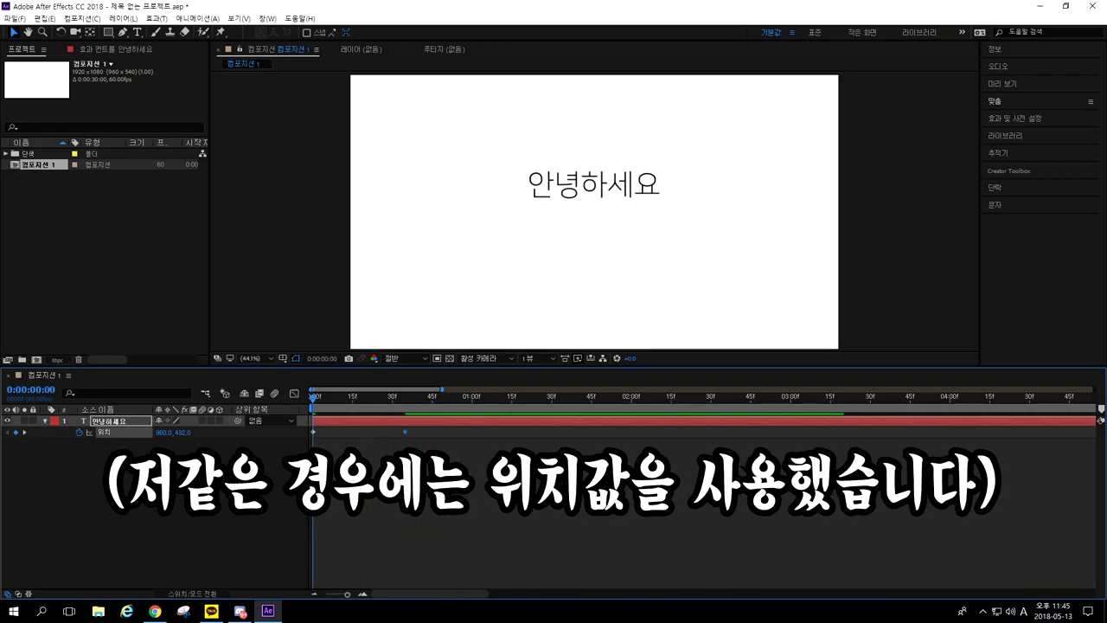
key(space)
Step: Return to the start of the timeline and apply Easy Ease to both position keyframes
click(317, 399)
drag(439, 478, 300, 424)
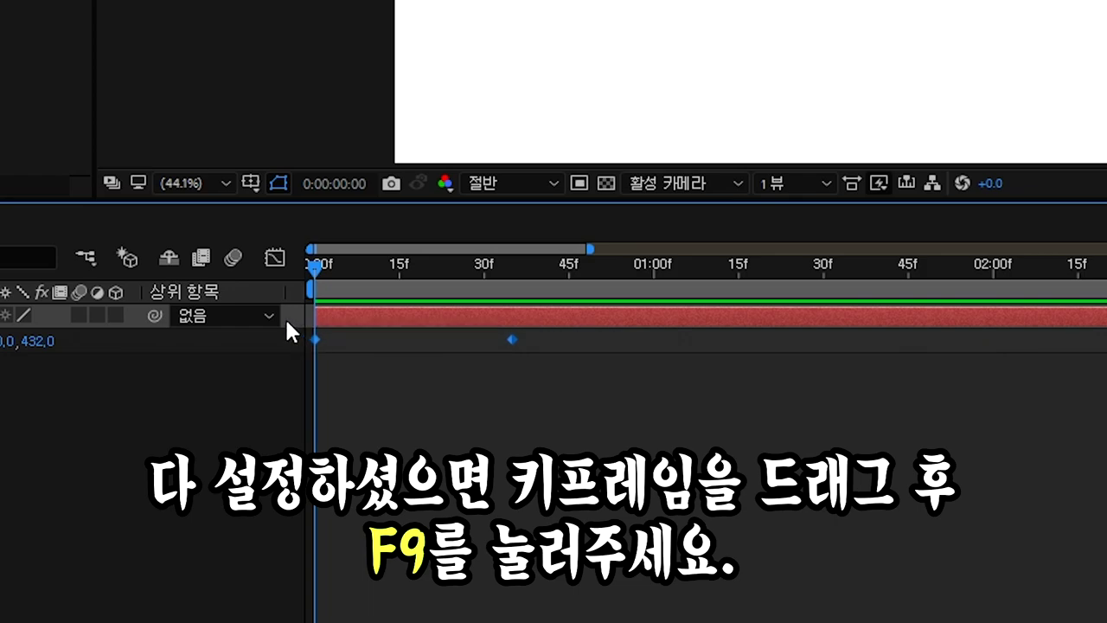
key(F9)
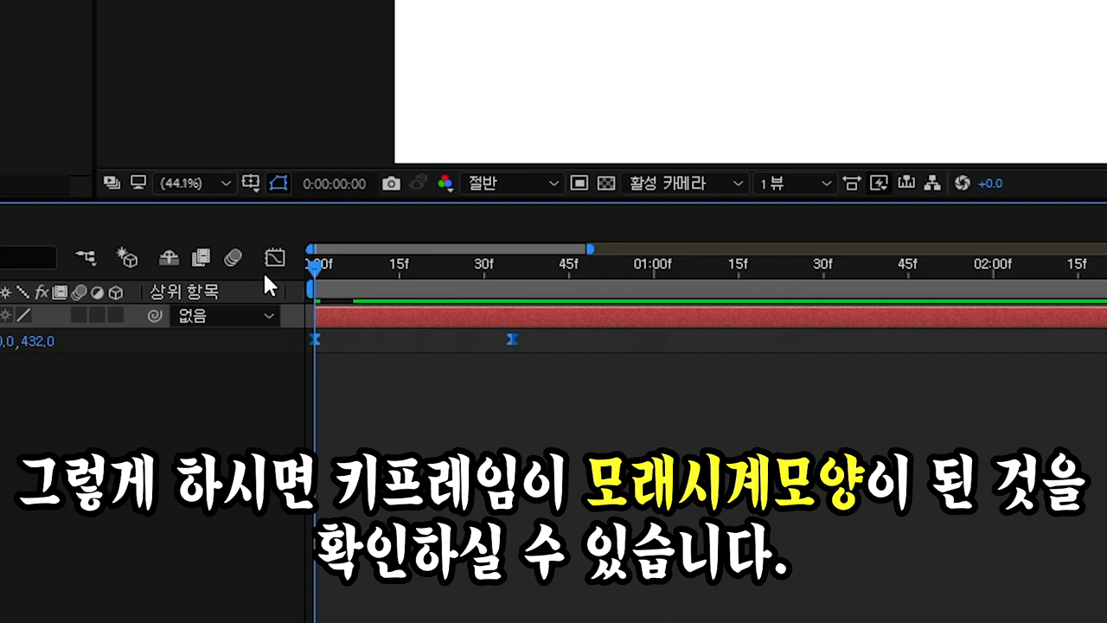
Step: Reshape the position speed curve in the Graph Editor by adjusting the influence handles of both keyframes
click(274, 259)
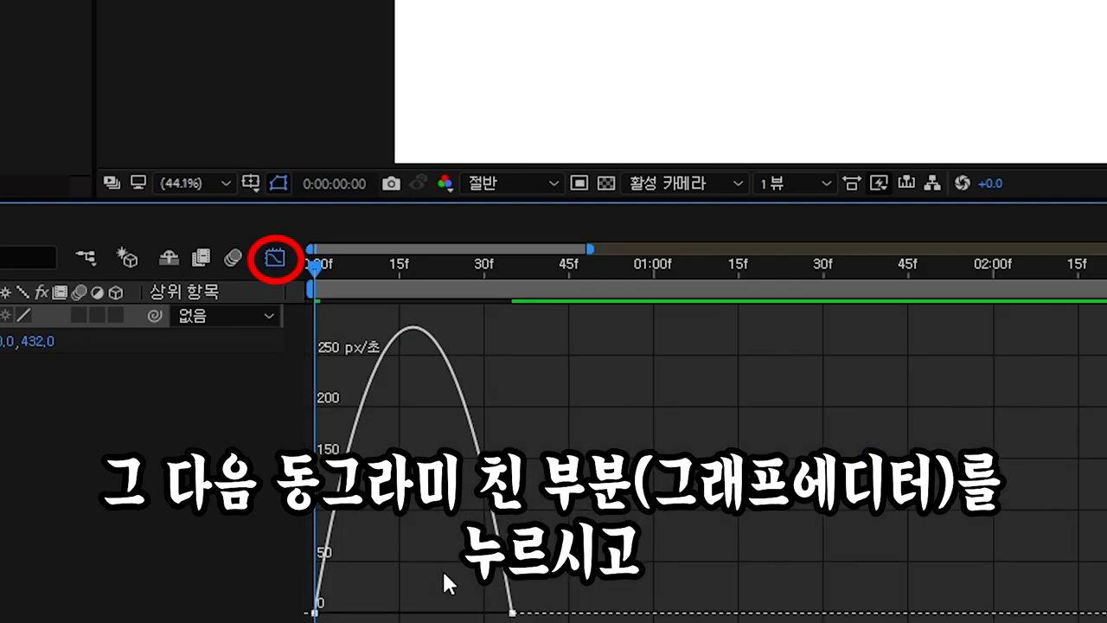
click(327, 549)
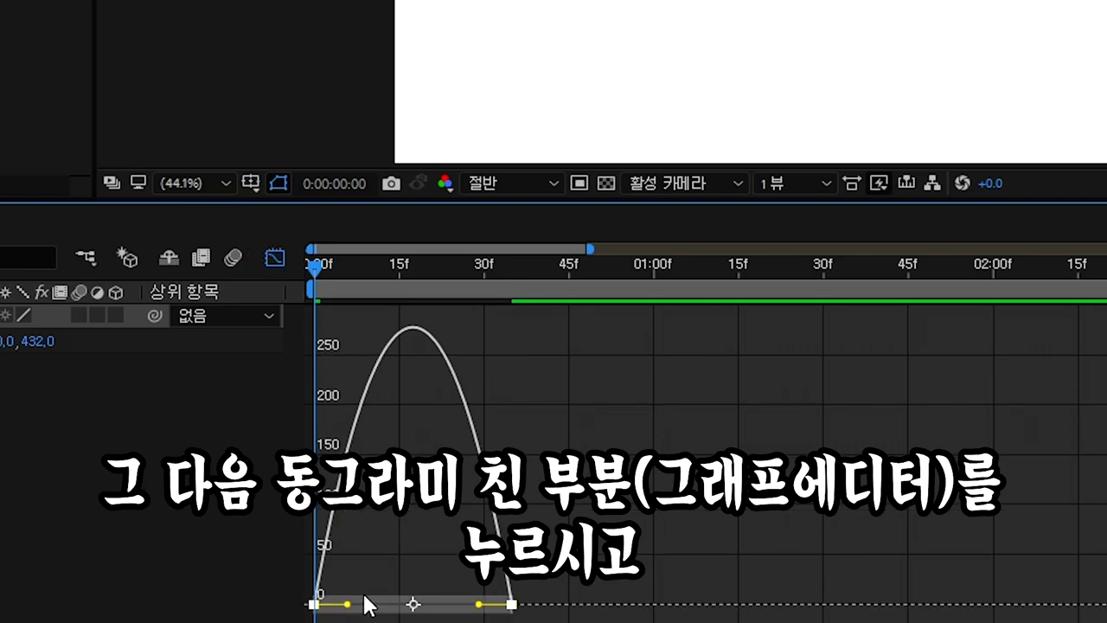
drag(346, 603, 320, 605)
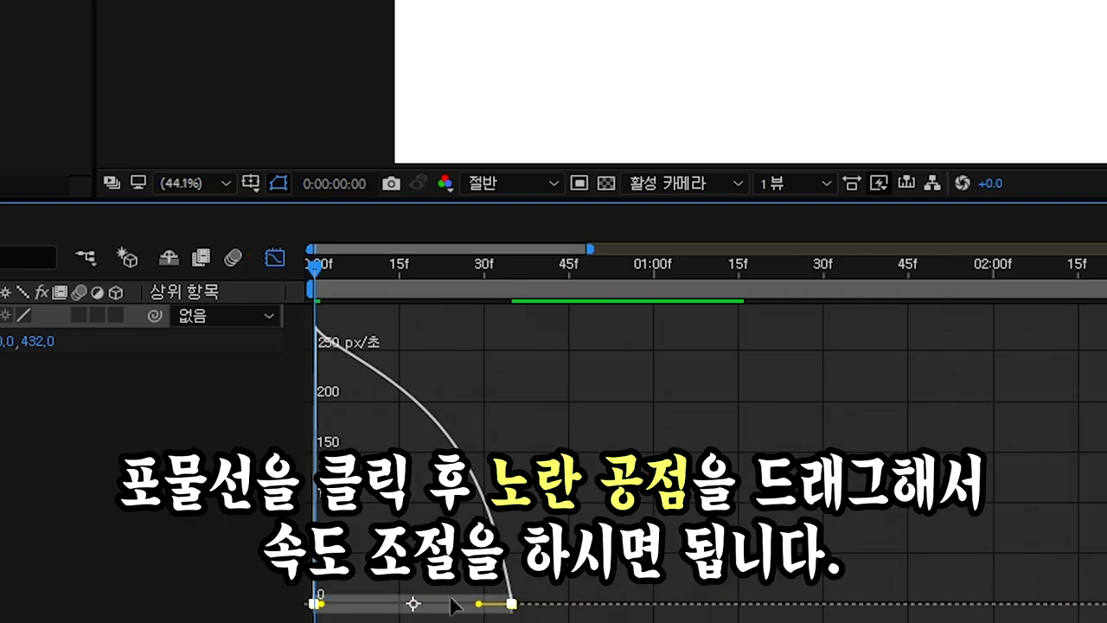
drag(481, 605, 509, 605)
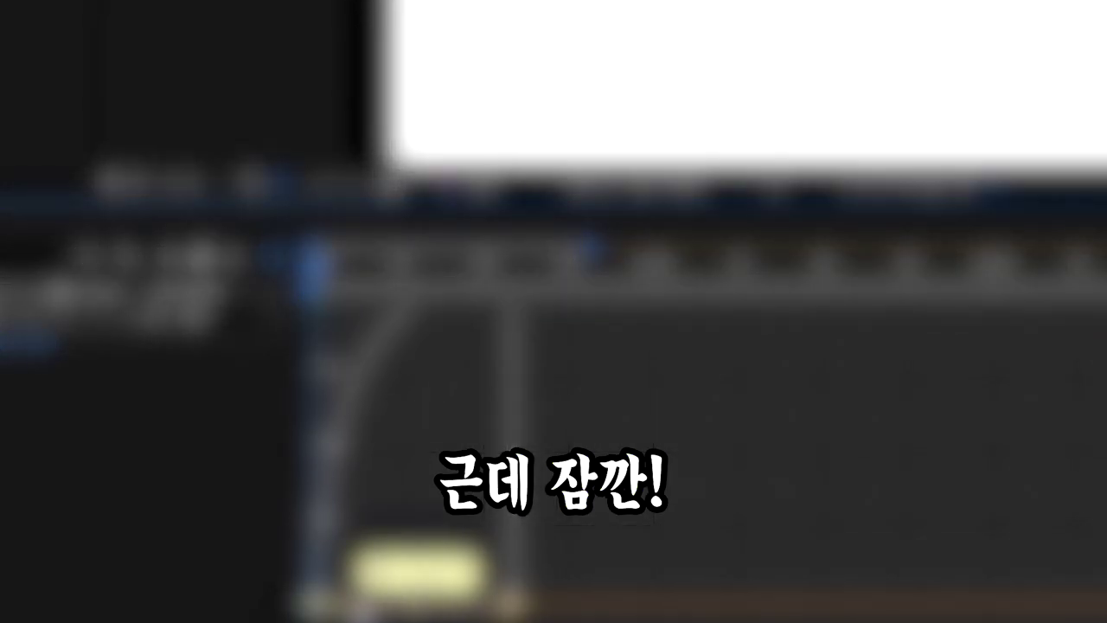
drag(363, 612, 315, 607)
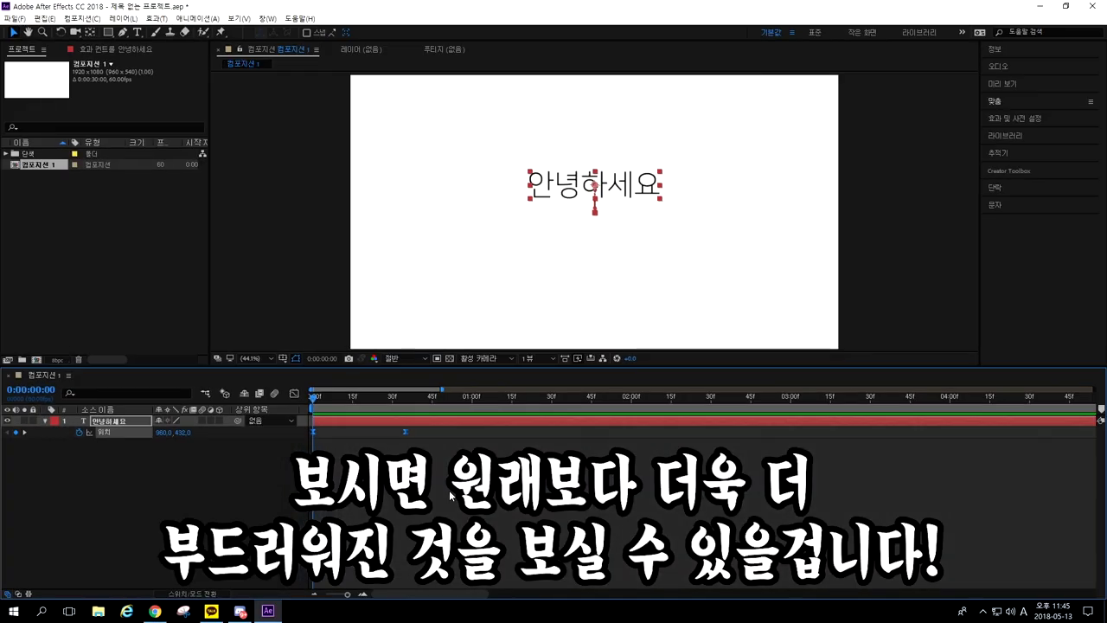
Step: Preview the eased motion and lengthen it by moving the second position keyframe to just past 45 frames
key(space)
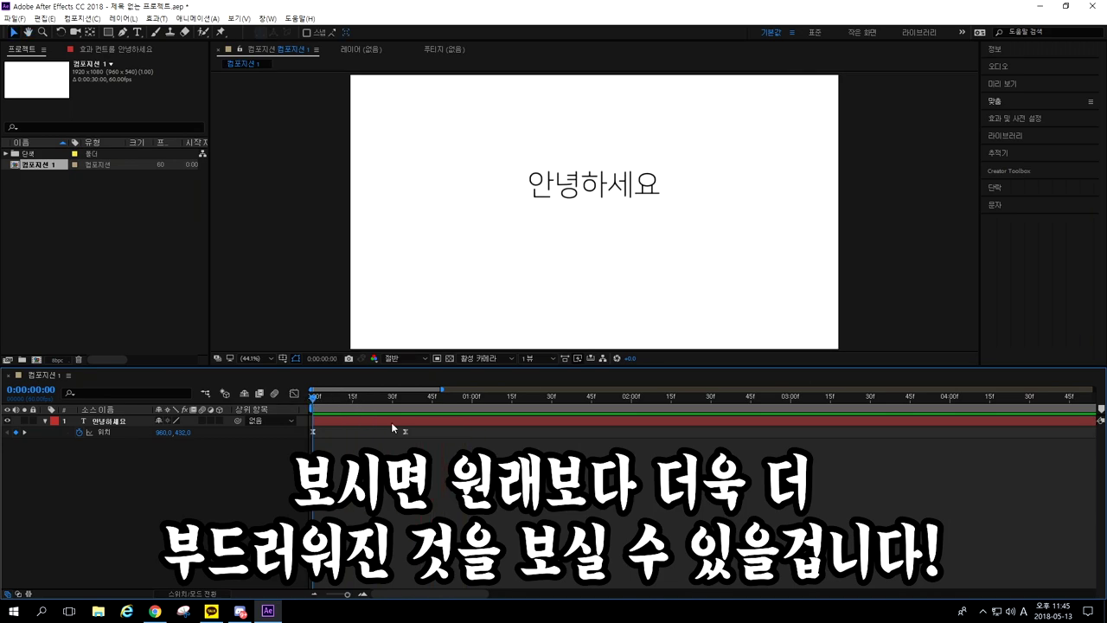
drag(404, 431, 451, 432)
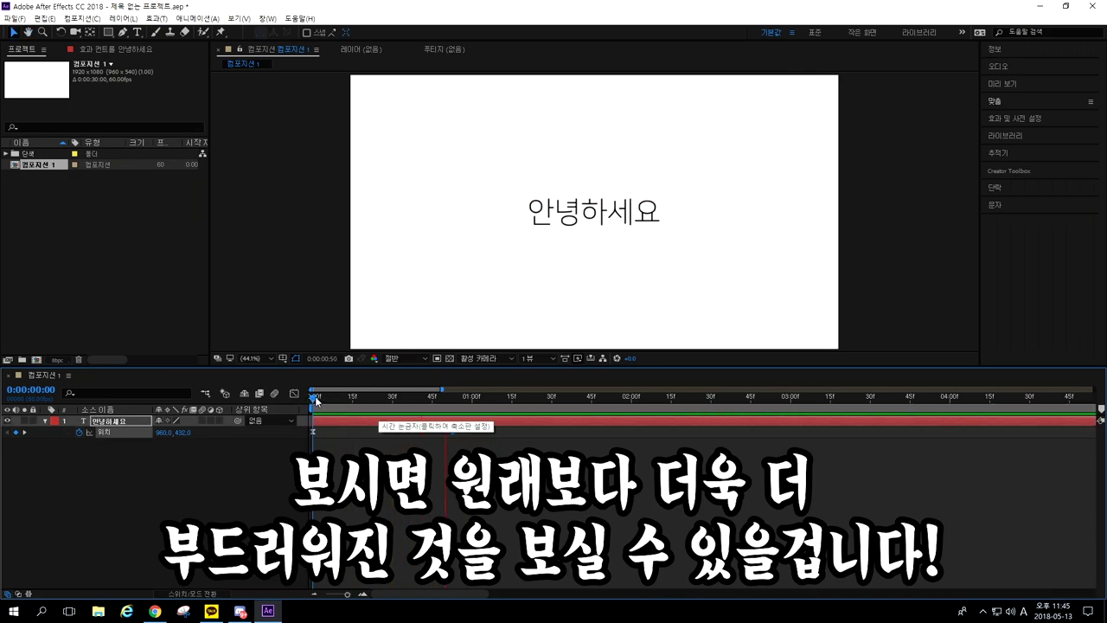
key(space)
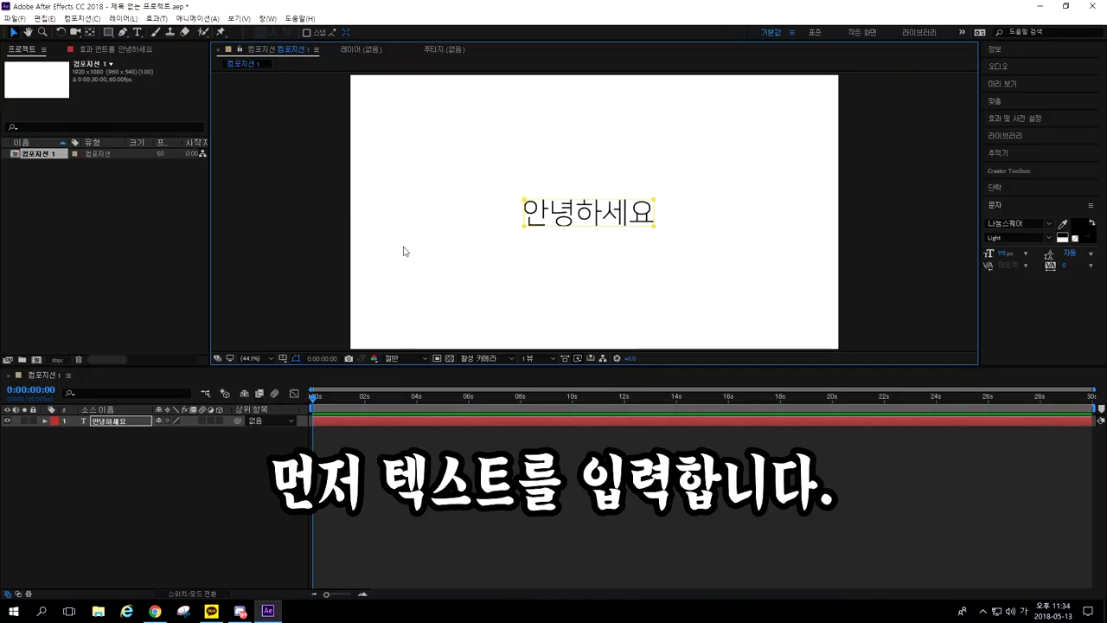
Step: Add a Position animator to the masked 안녕하세요 text and keyframe it from above the mask at 0 s to its original place at 0:00:01:16
click(45, 421)
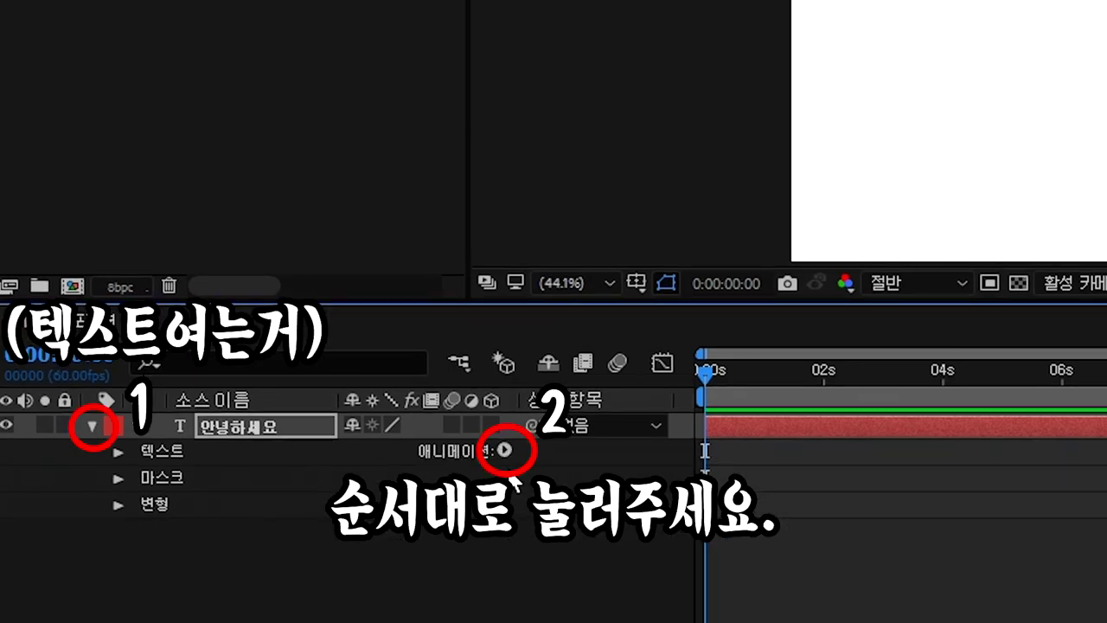
click(504, 448)
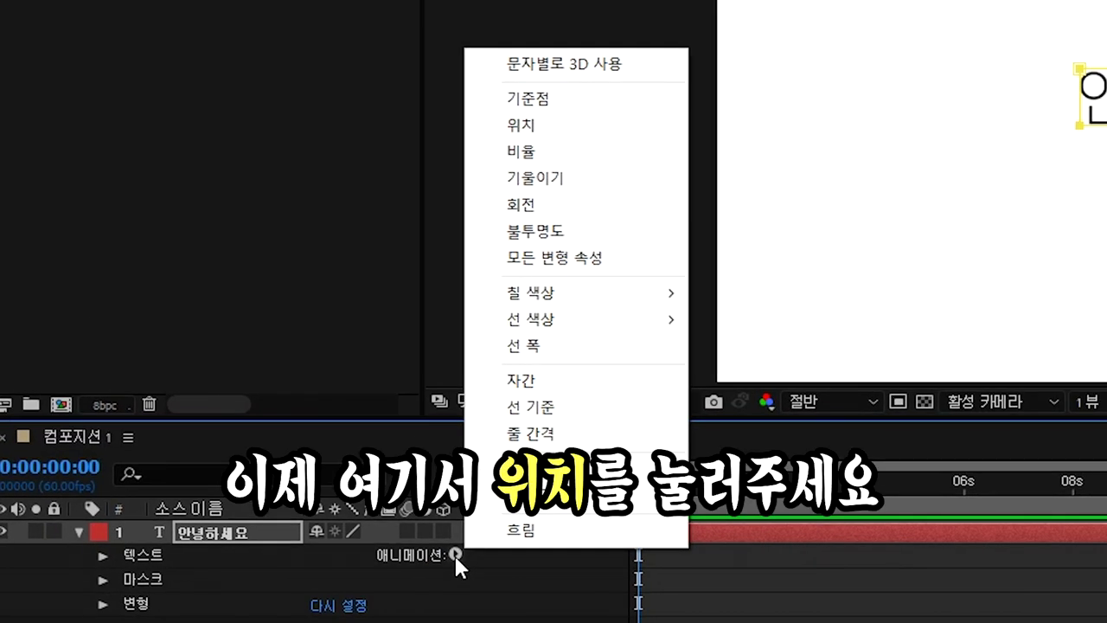
click(586, 128)
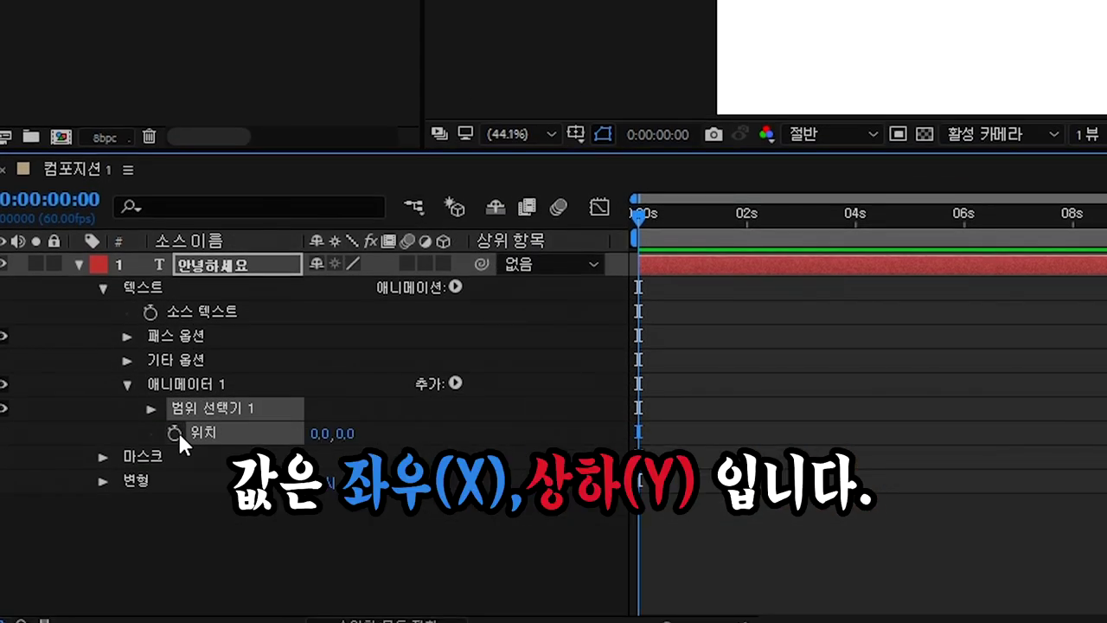
click(177, 430)
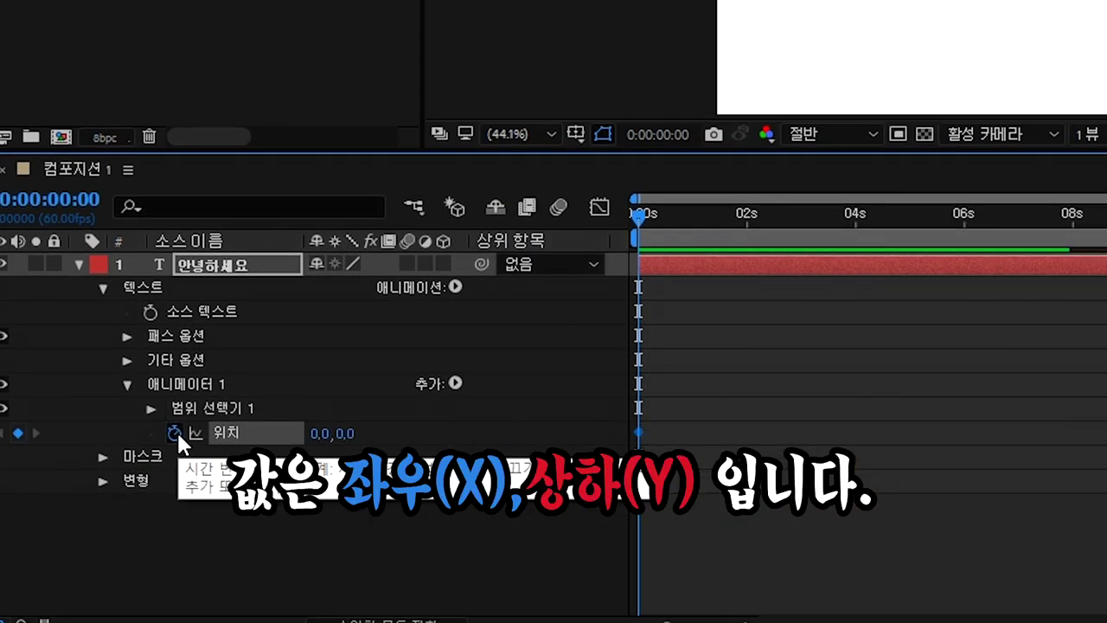
drag(344, 434, 276, 434)
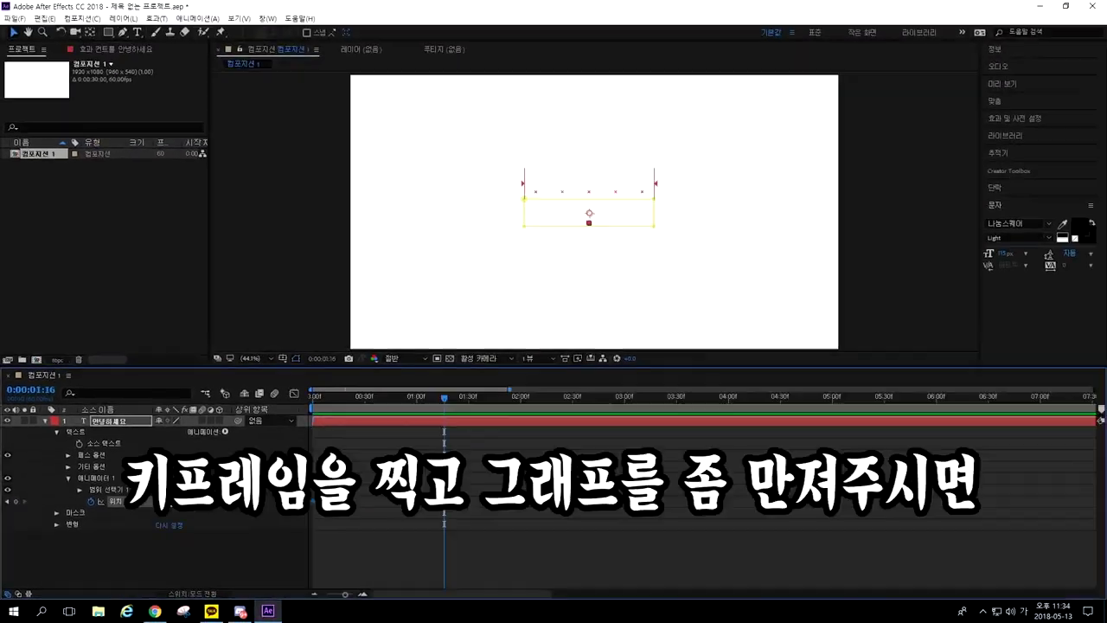
drag(185, 501, 256, 501)
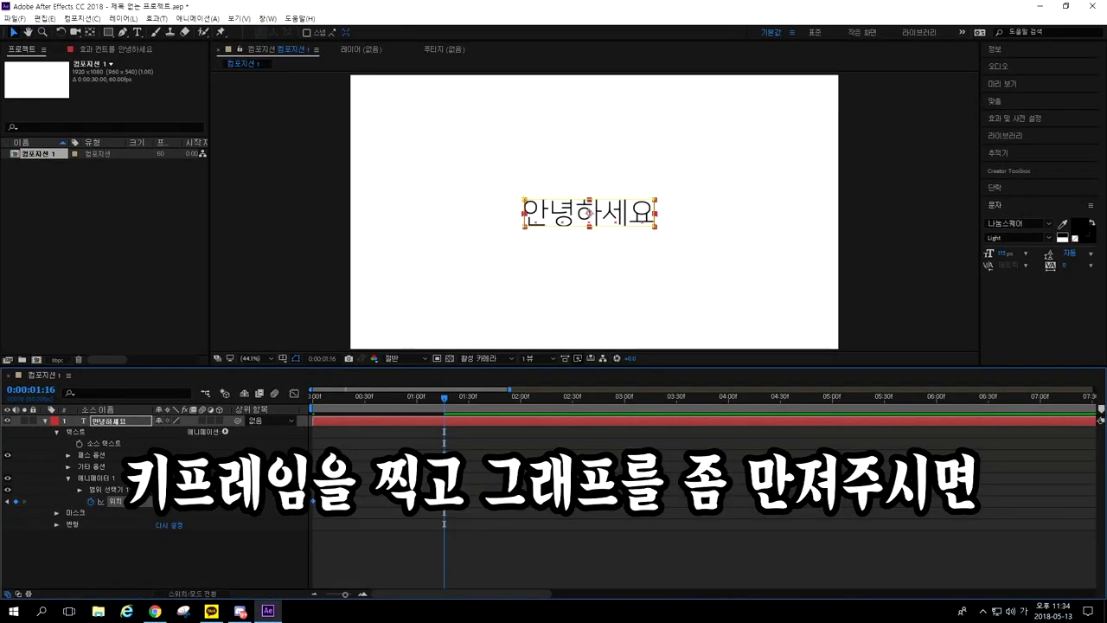
Step: Adjust the Position animator's speed curve in the Graph Editor and preview the masked text transition
click(293, 393)
drag(472, 502, 310, 562)
drag(399, 555, 337, 555)
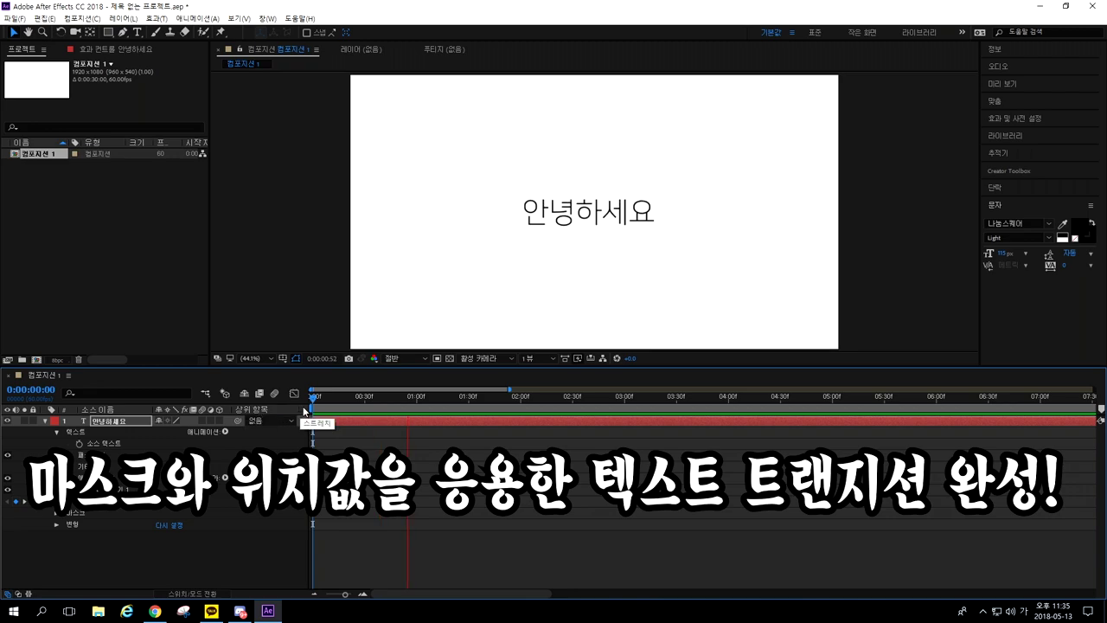
key(space)
click(461, 518)
click(415, 501)
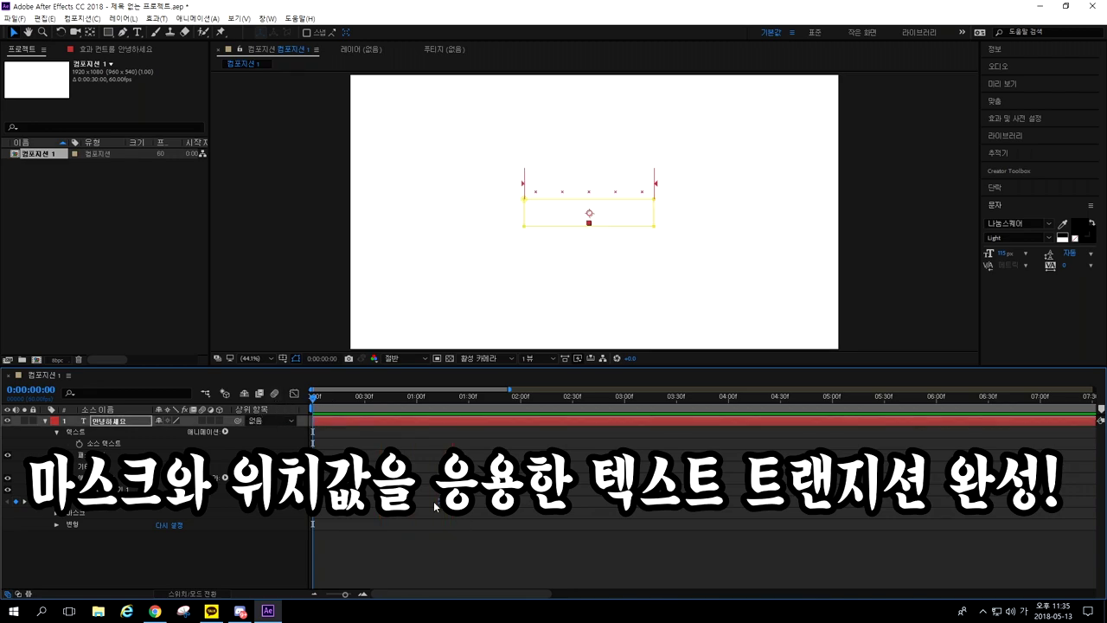
key(space)
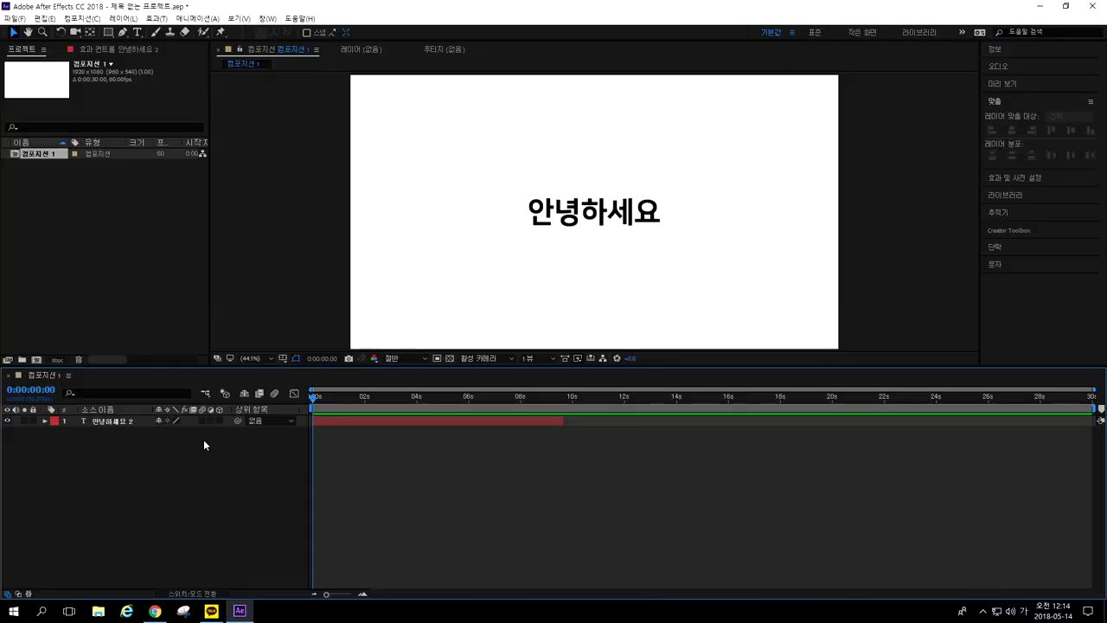
Step: Add a Tracking animator to the 안녕하세요 2 text layer
click(375, 422)
right_click(344, 422)
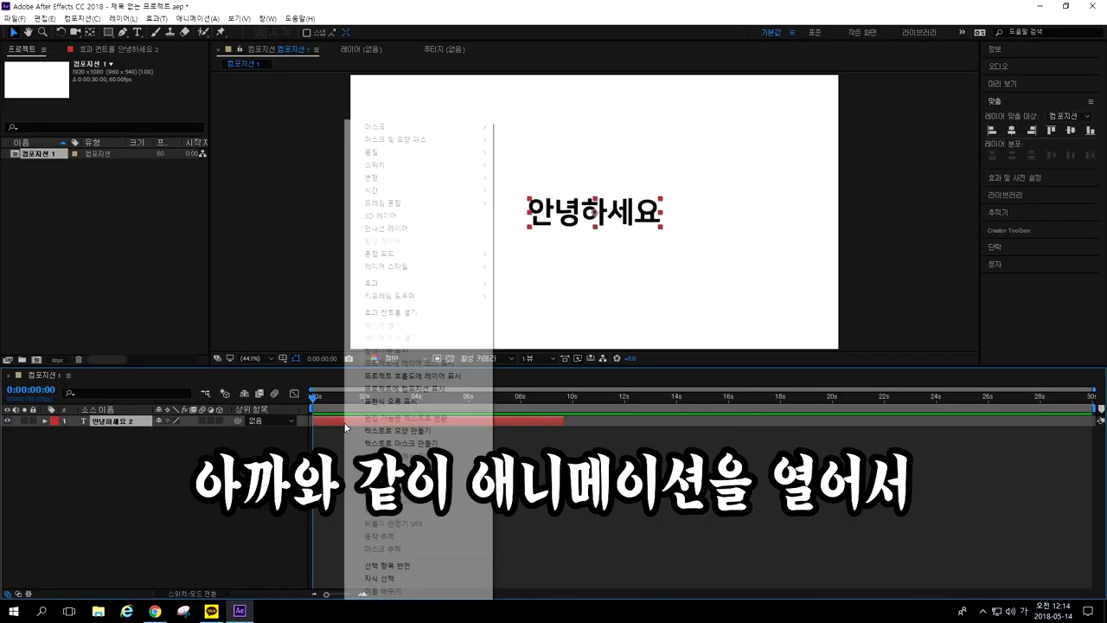
click(341, 422)
click(42, 421)
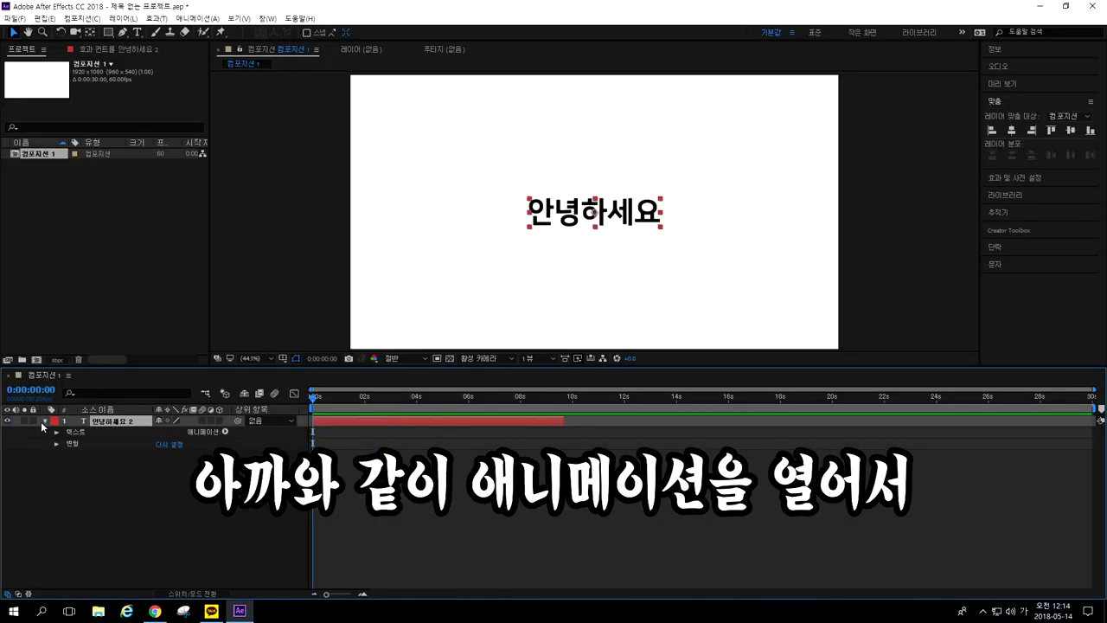
click(224, 431)
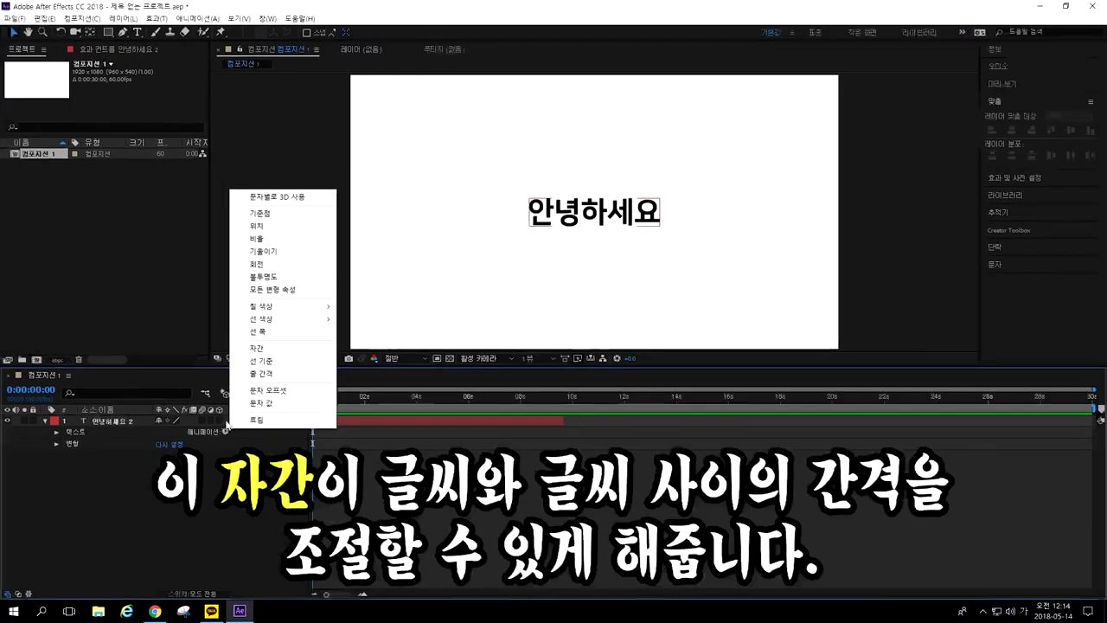
click(257, 349)
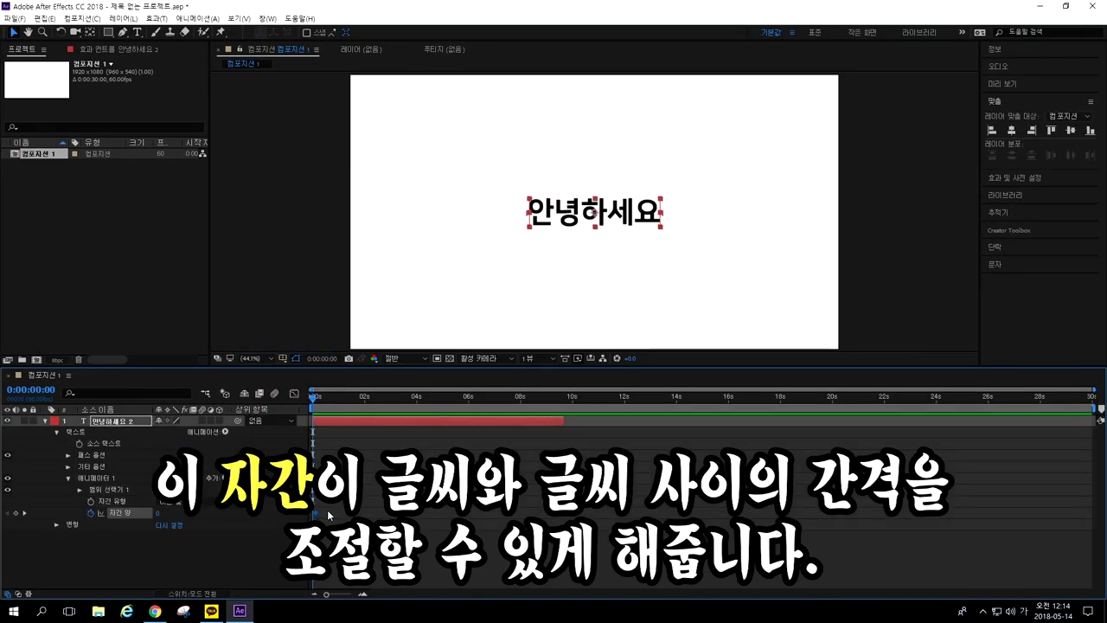
Step: Set the tracking amount at the start of the timeline to 158 and preview the letter-spacing animation
drag(157, 512, 294, 513)
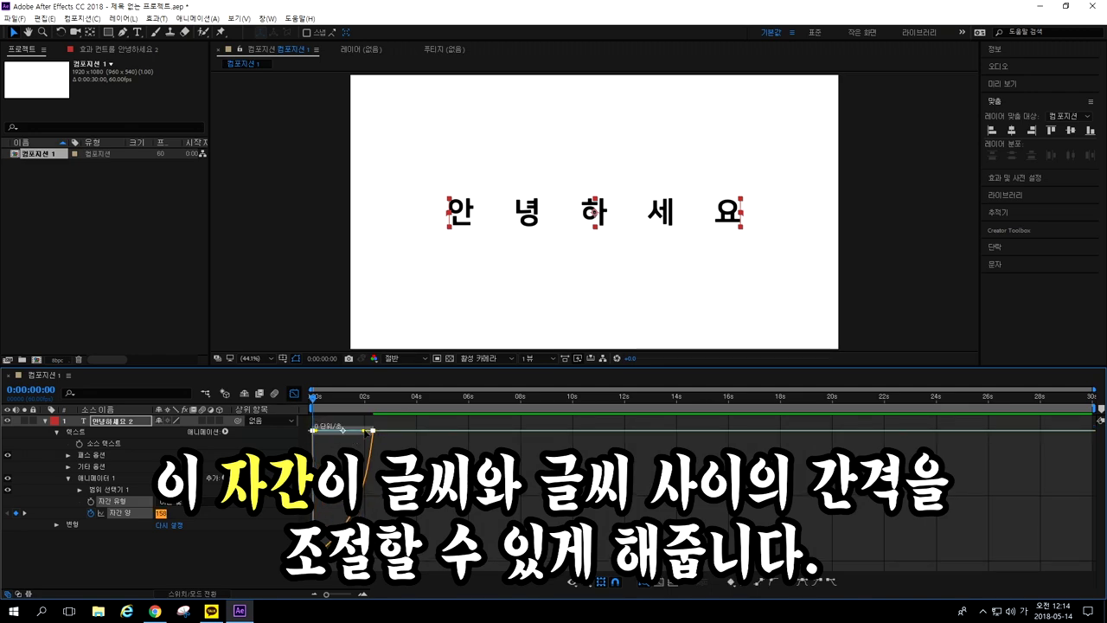
key(space)
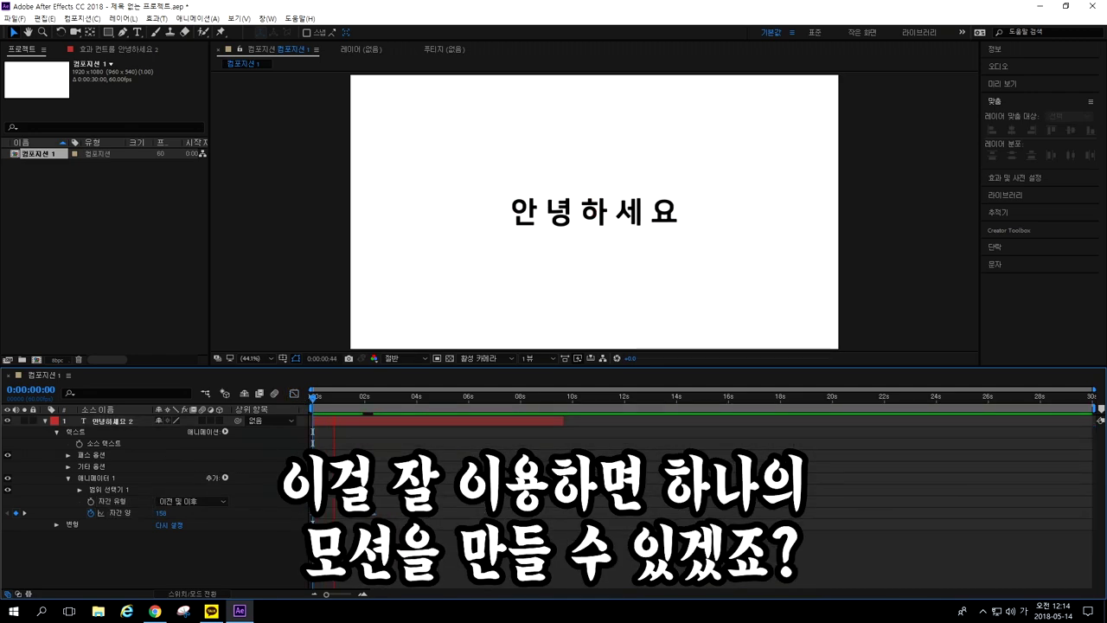
key(space)
key(space)
key(space)
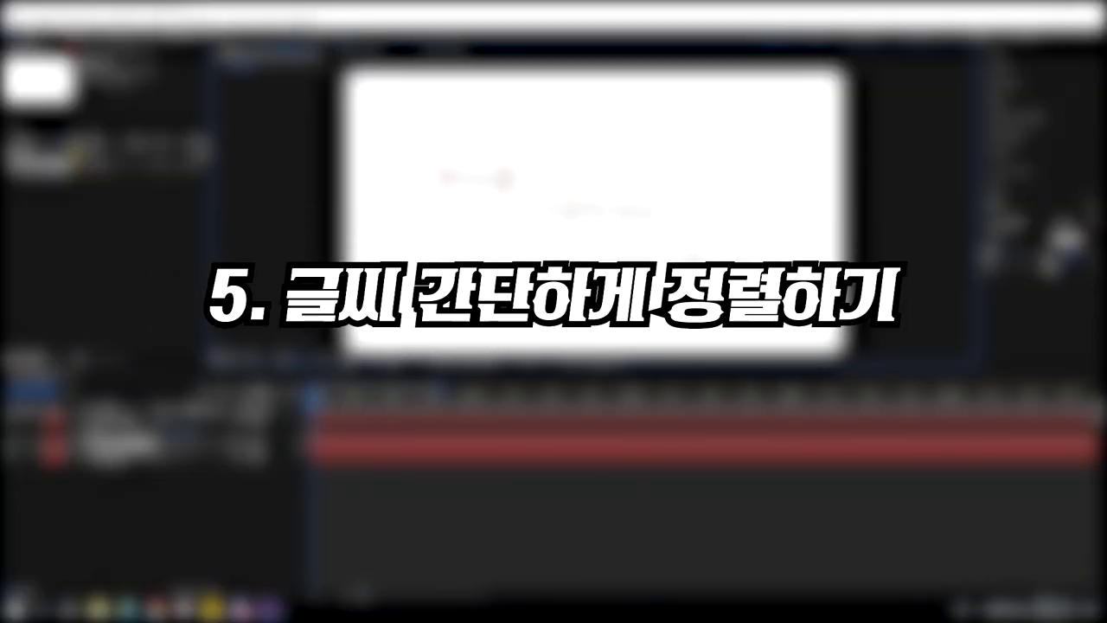
Step: Loosely reposition the 제슥입니다 text above and slightly left of the 안녕하세요 text
drag(476, 178, 571, 189)
click(116, 422)
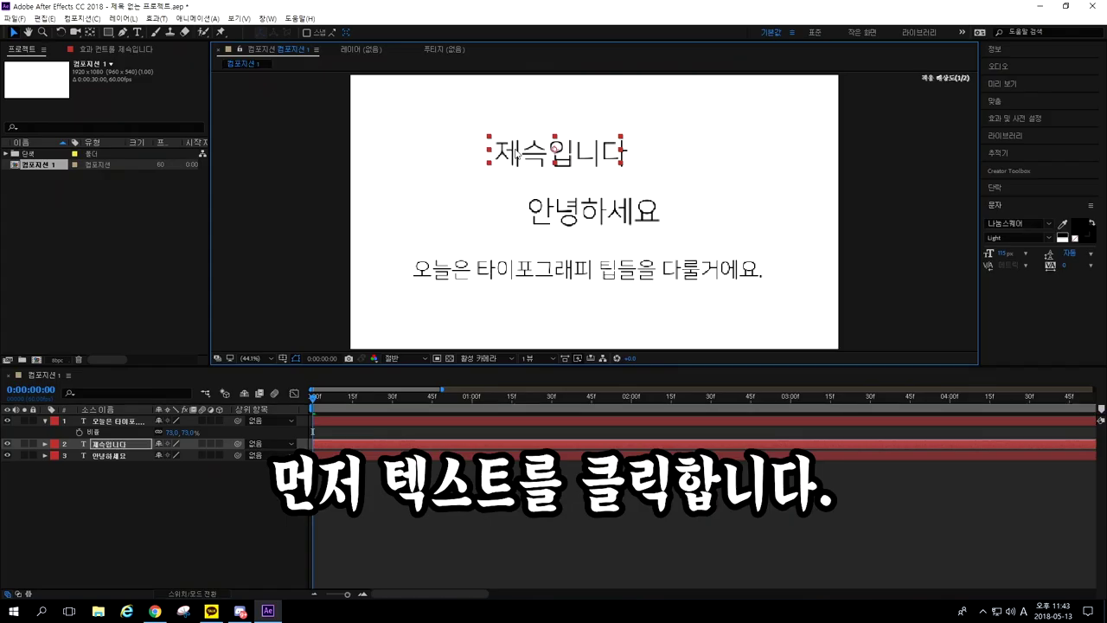
drag(517, 154, 502, 144)
click(571, 212)
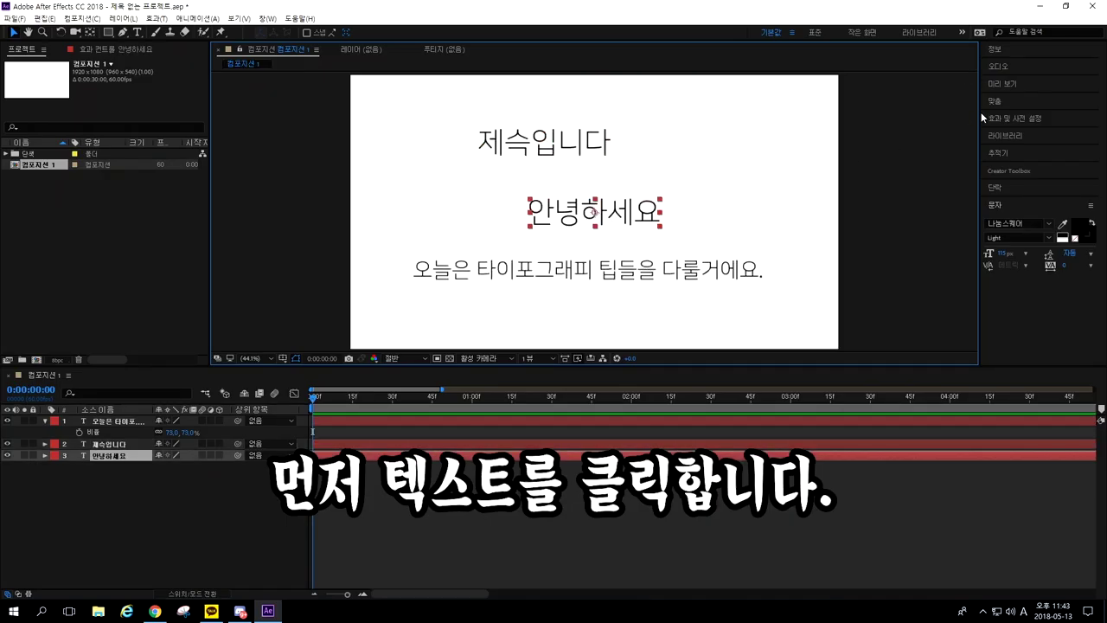
click(994, 101)
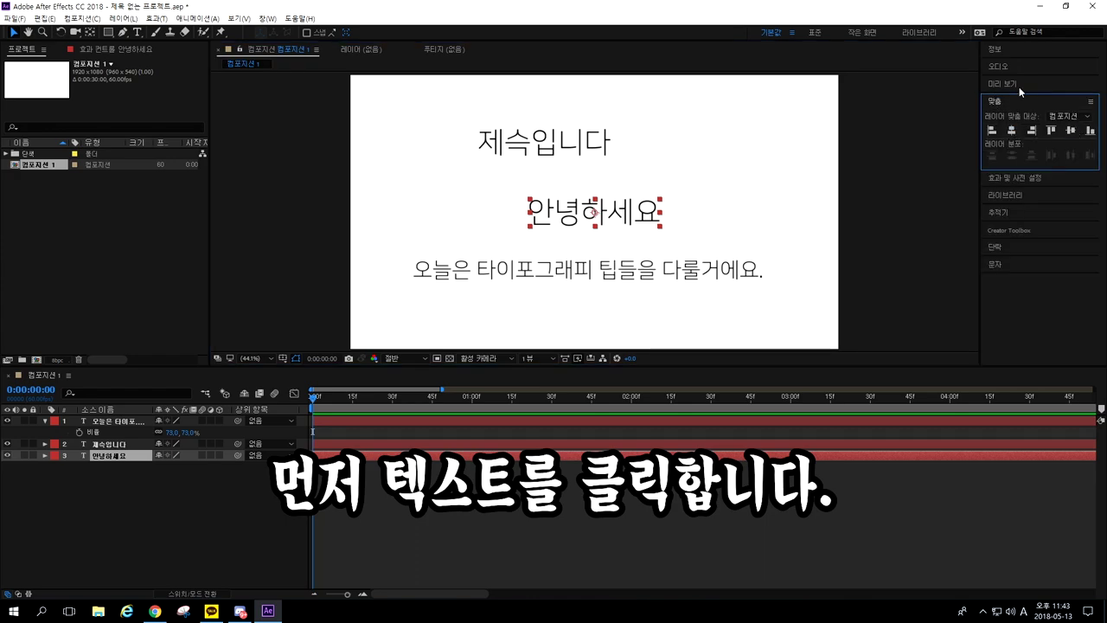
click(1020, 93)
Step: Move the 제슥입니다 text so that it snaps directly above the 안녕하세요 text, with their centers aligned
click(534, 143)
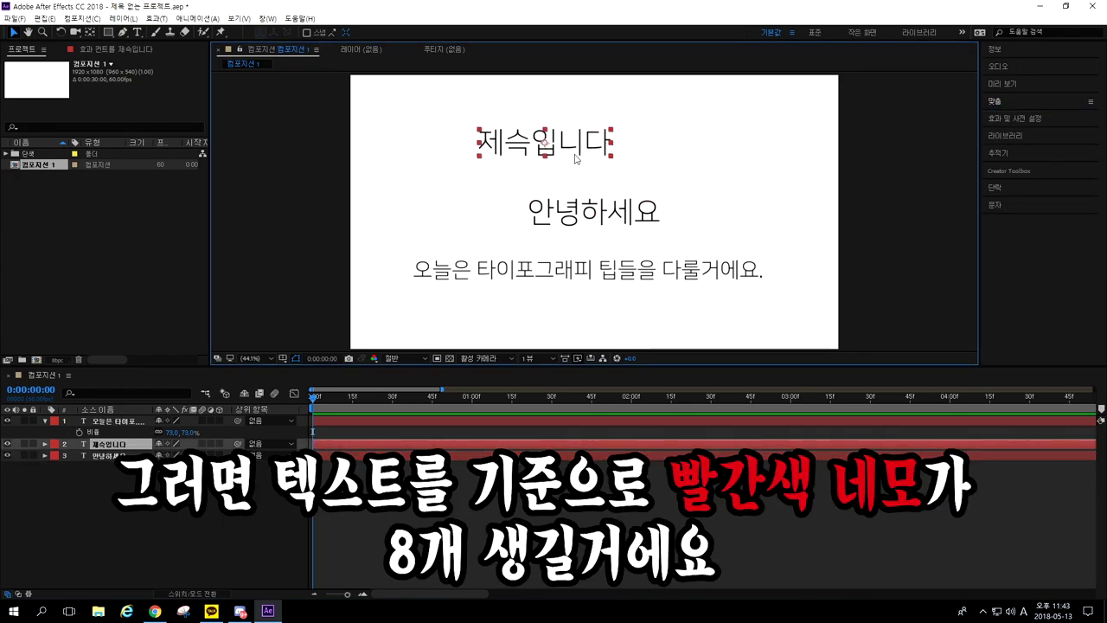
drag(545, 154, 594, 197)
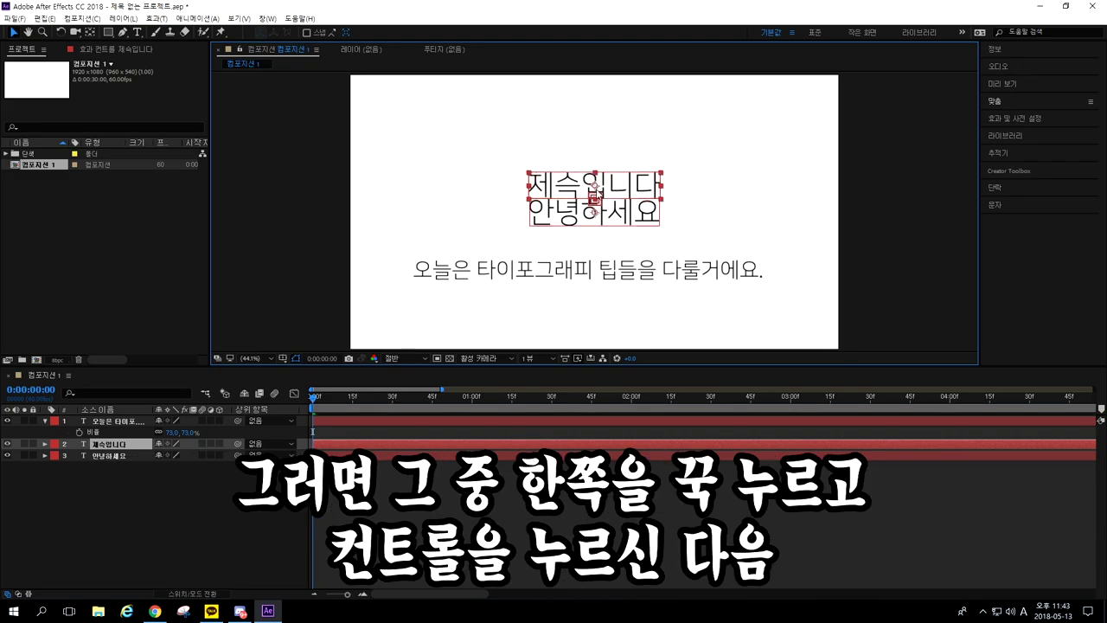
Step: Move the 오늘은 타이포그래피 팁들을 다룰거에요. text so that it snaps into alignment beneath the 안녕하세요 text
click(554, 238)
drag(419, 269, 525, 246)
drag(694, 249, 599, 238)
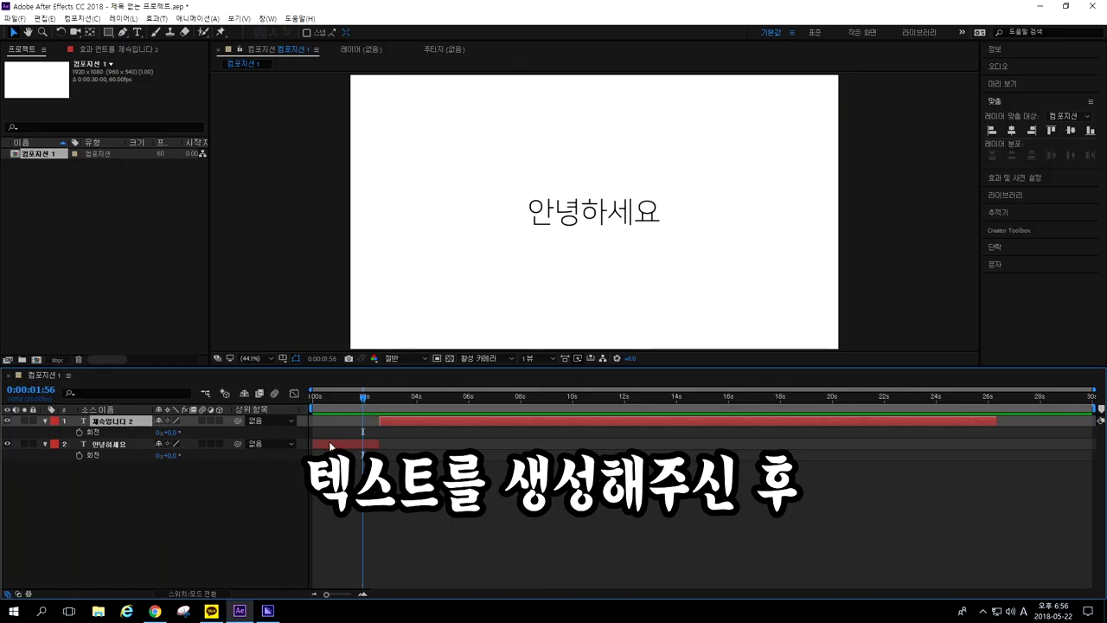
Step: Keyframe the 안녕하세요 layer's rotation from 0° at 0:00:01:51 to 90° at 0:00:02:34
click(370, 447)
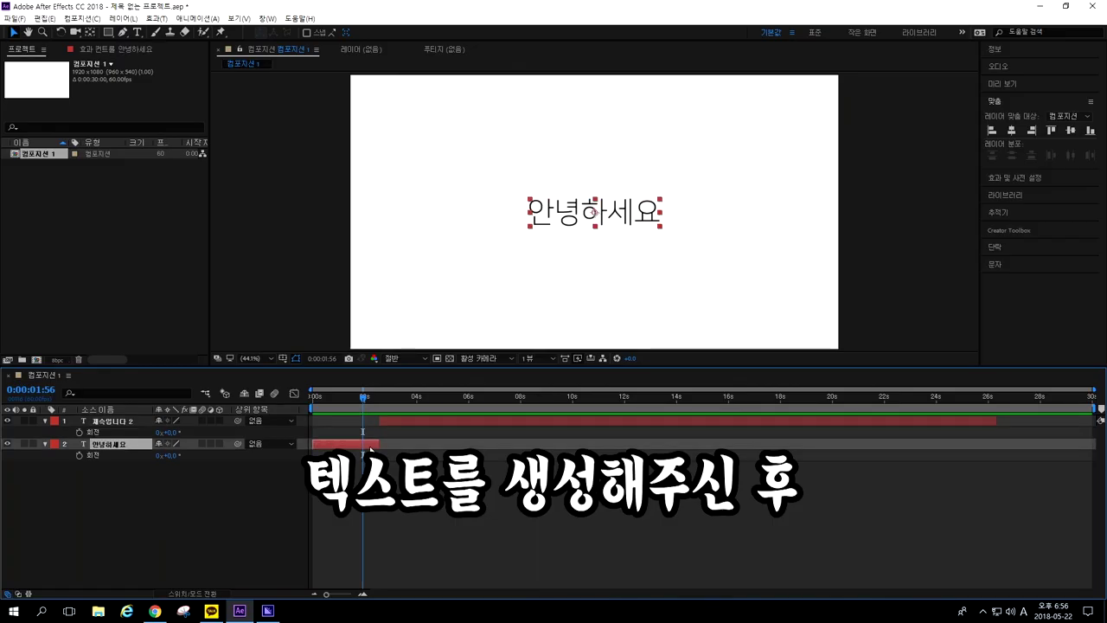
drag(363, 398, 361, 400)
click(79, 454)
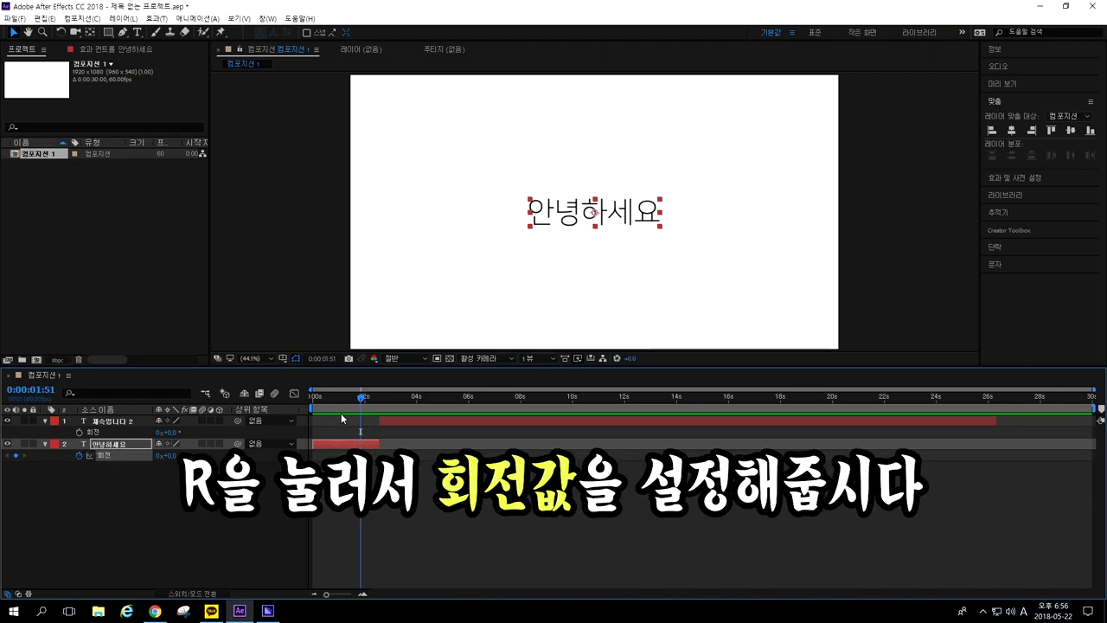
drag(356, 398, 380, 398)
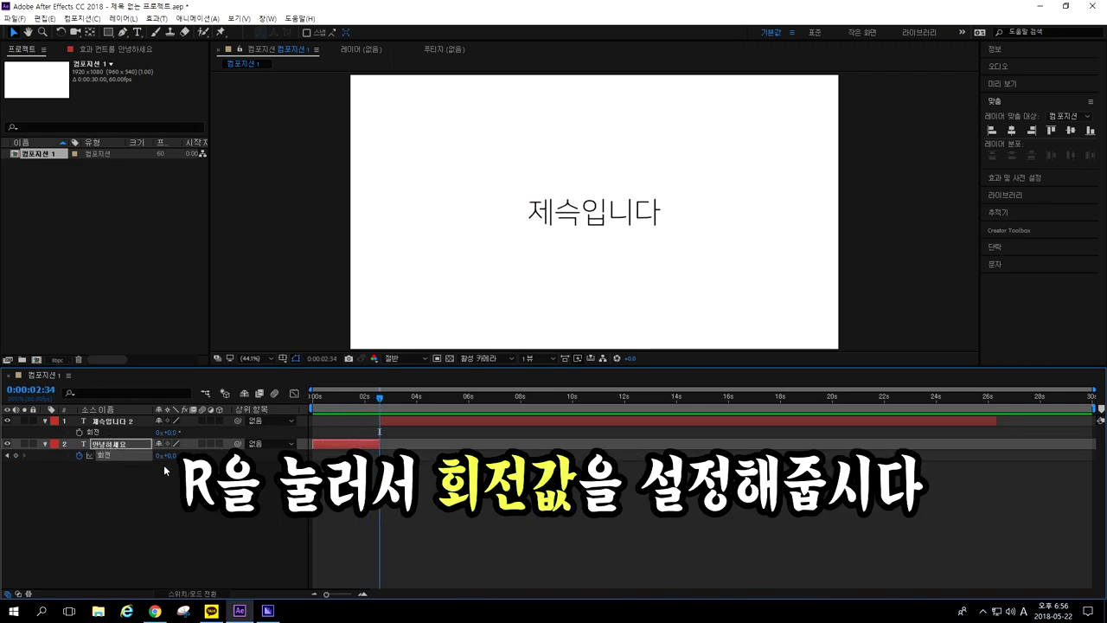
text(90)
key(Return)
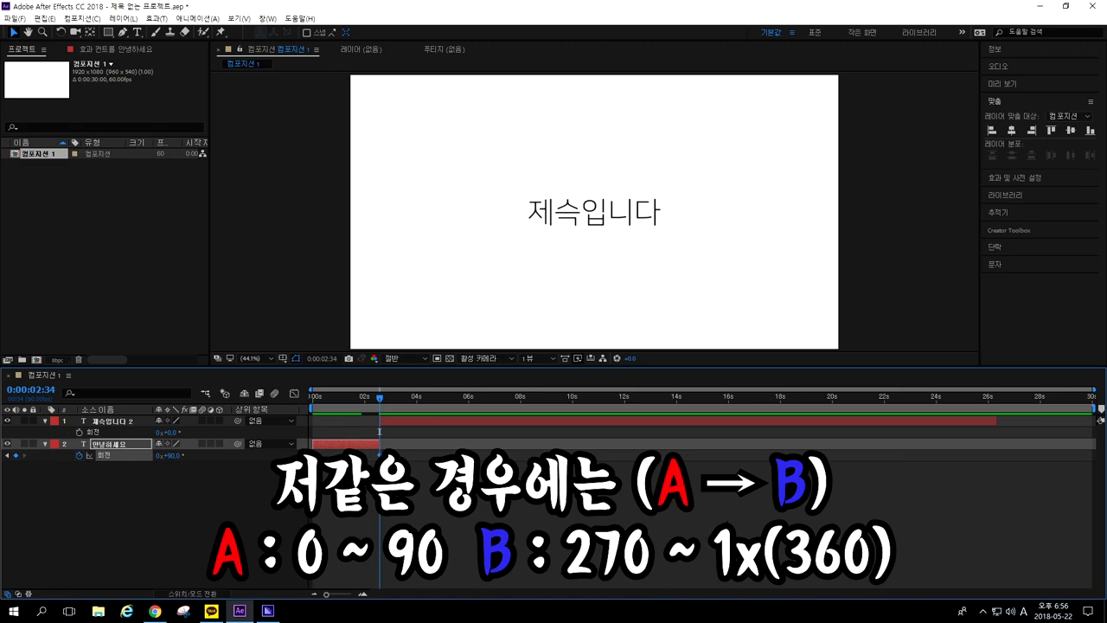
Step: Keyframe the 제슥입니다 2 layer's rotation from 270° at 0:00:02:34 to 0° at 0:00:03:36
click(397, 420)
click(79, 431)
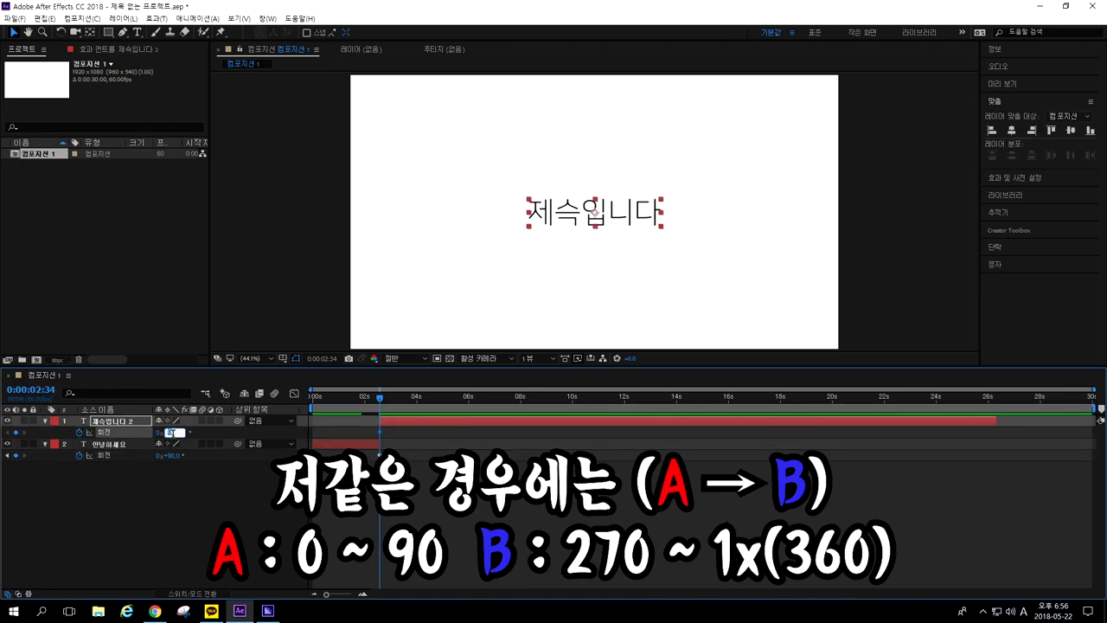
key(Return)
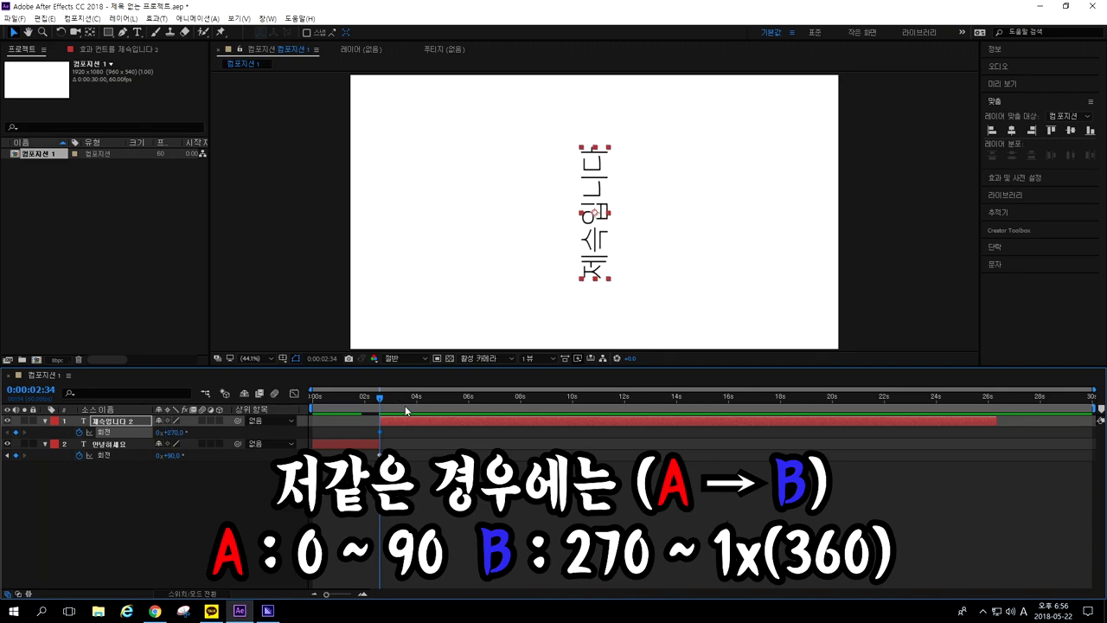
text(0)
key(Return)
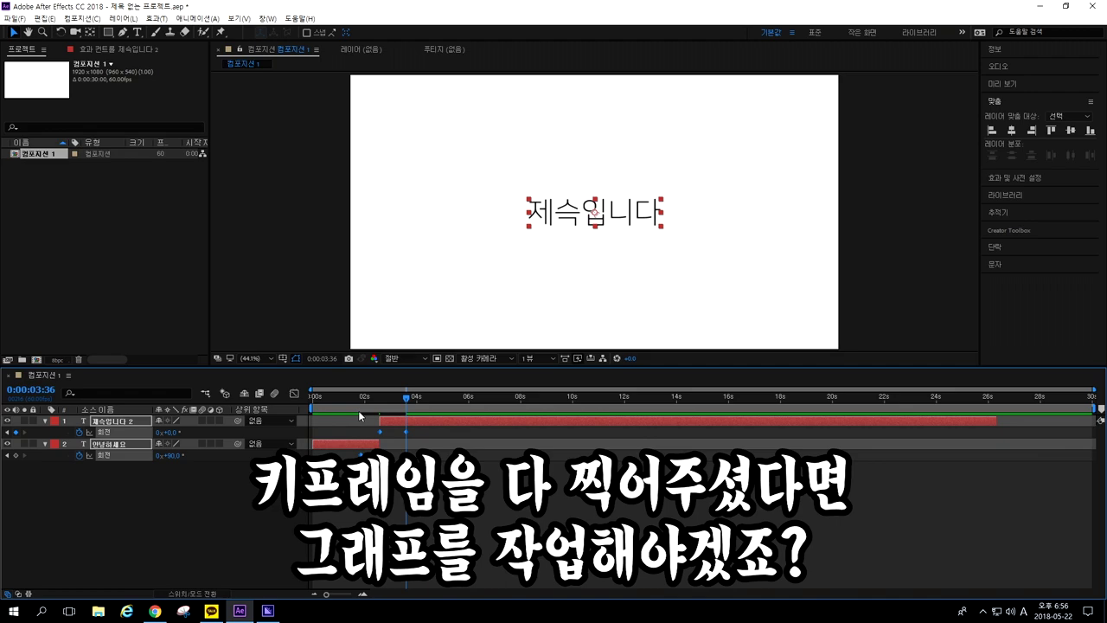
Step: Shape the speed graph of both text layers' rotation keyframes into a sharp peak in the middle
click(343, 397)
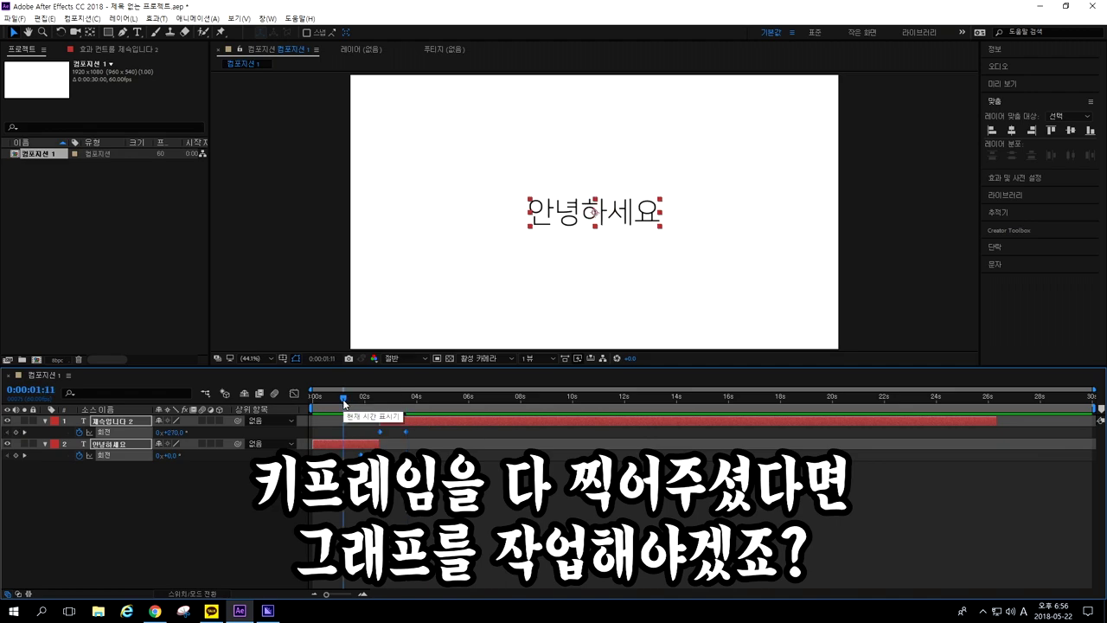
click(293, 393)
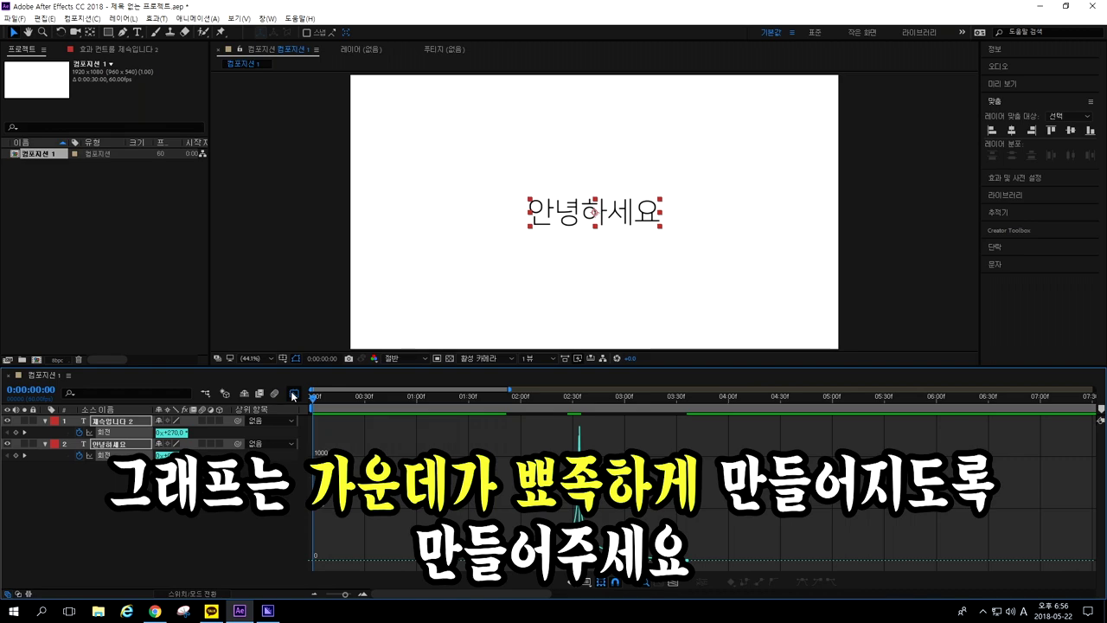
click(293, 395)
click(668, 557)
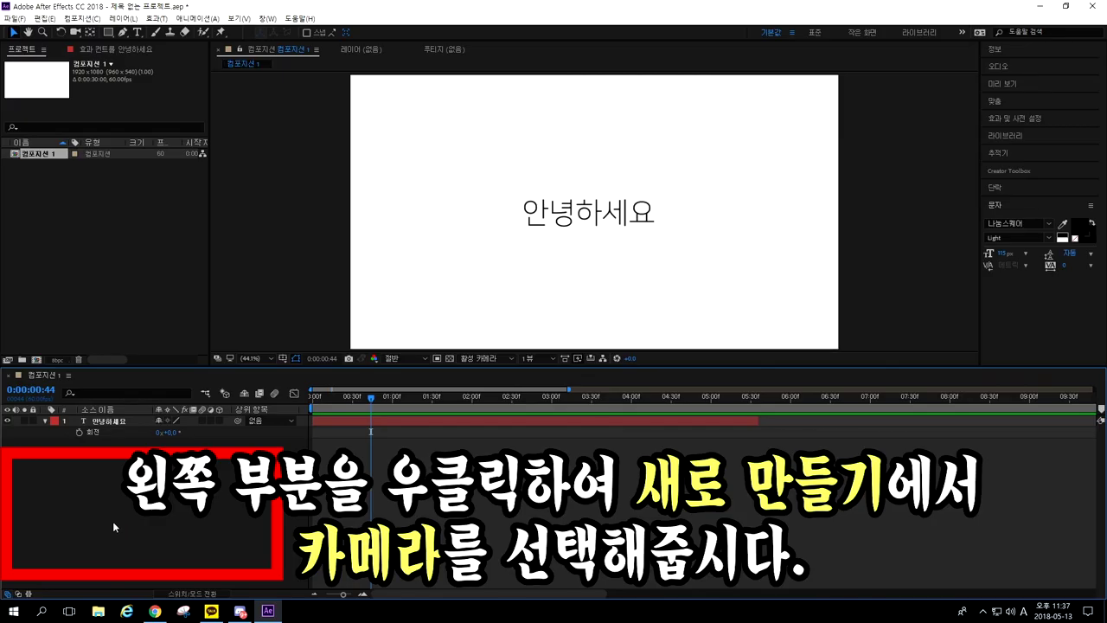
Step: Add a camera layer to the composition with the default two-node, 50 mm settings
right_click(113, 525)
mouse_move(162, 395)
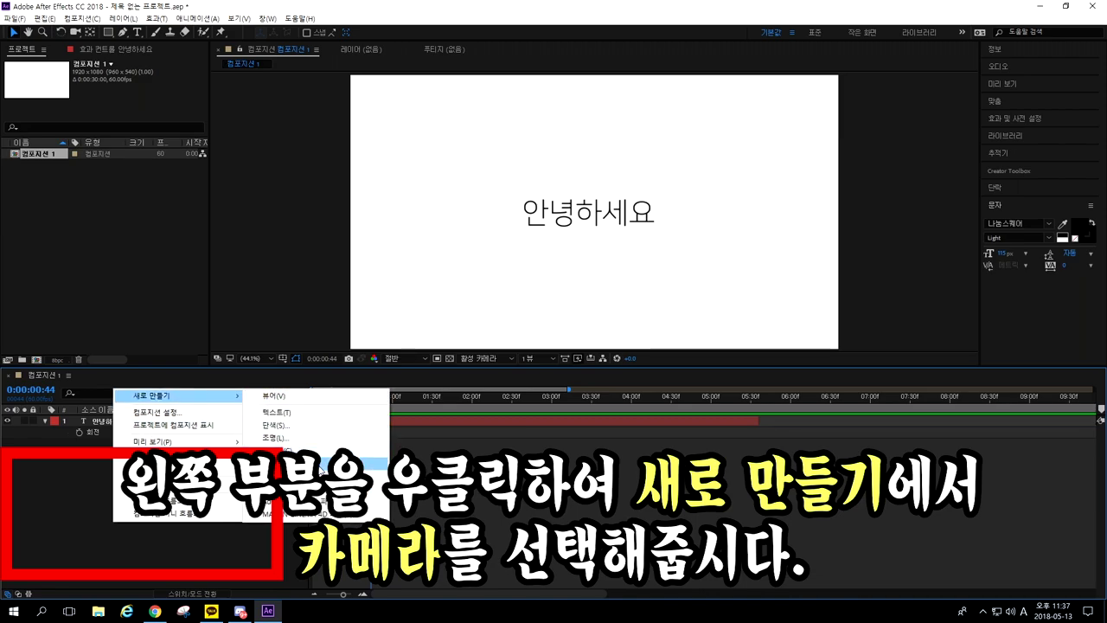
click(318, 465)
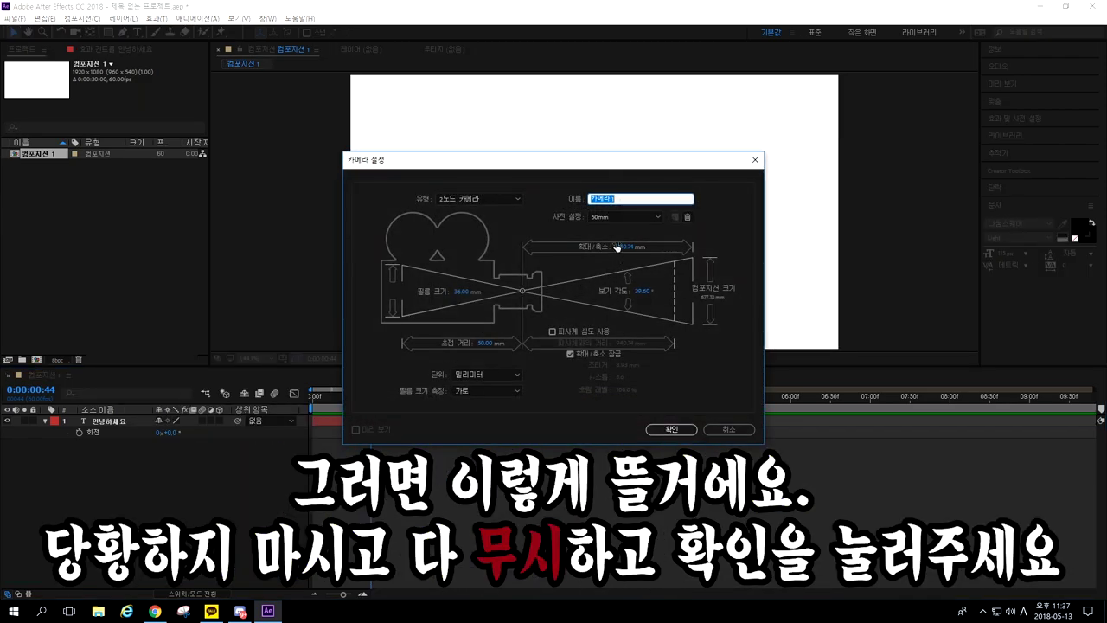
click(666, 430)
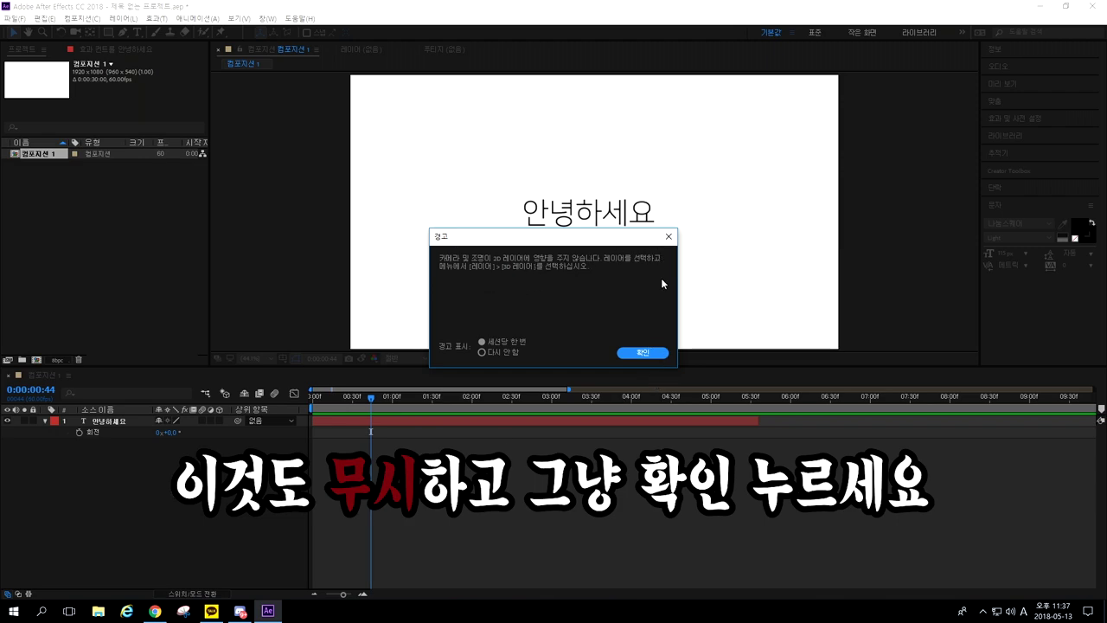
click(645, 354)
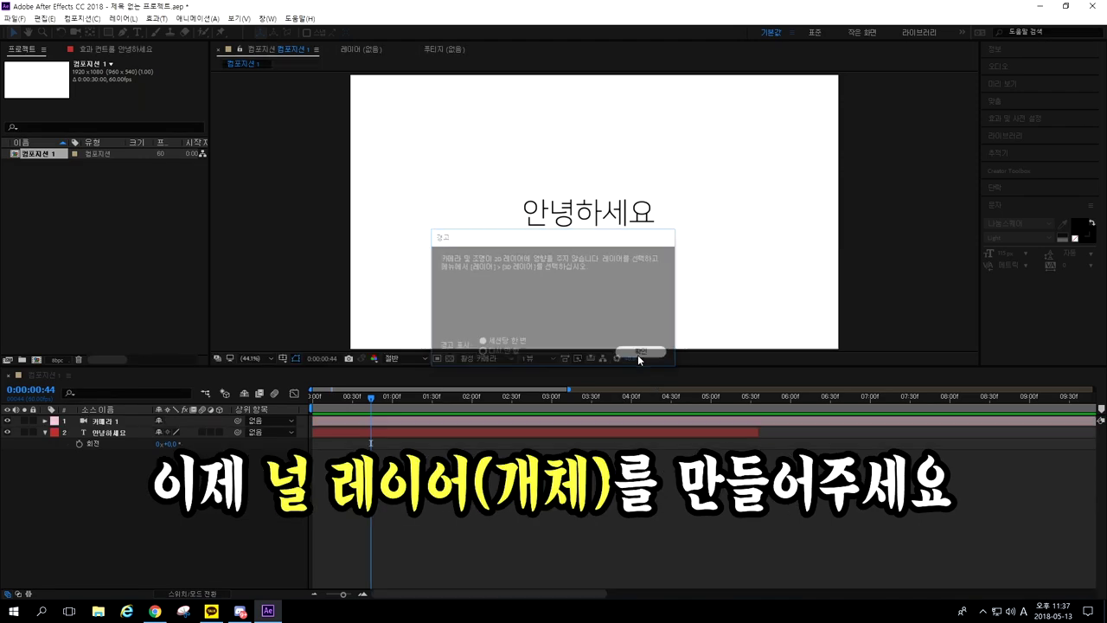
Step: Add a null object layer to the composition
right_click(159, 508)
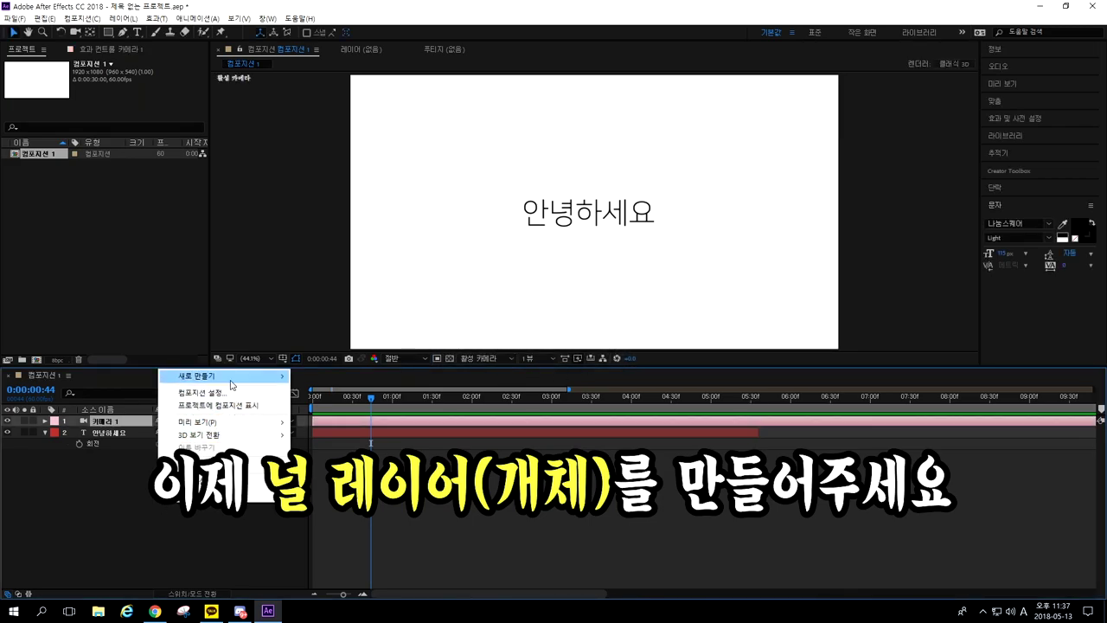
mouse_move(233, 380)
click(326, 445)
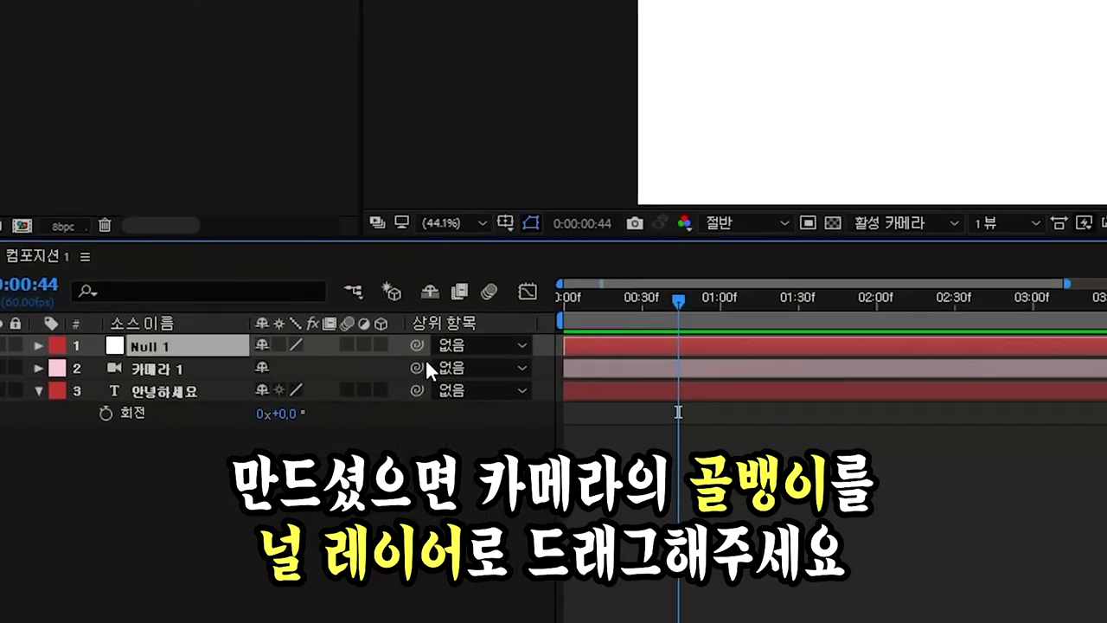
Step: Link the 카메라 1 layer to Null 1 with the parent pick whip, and reset its parent to 없음
drag(470, 349, 505, 294)
drag(683, 226, 599, 256)
click(731, 290)
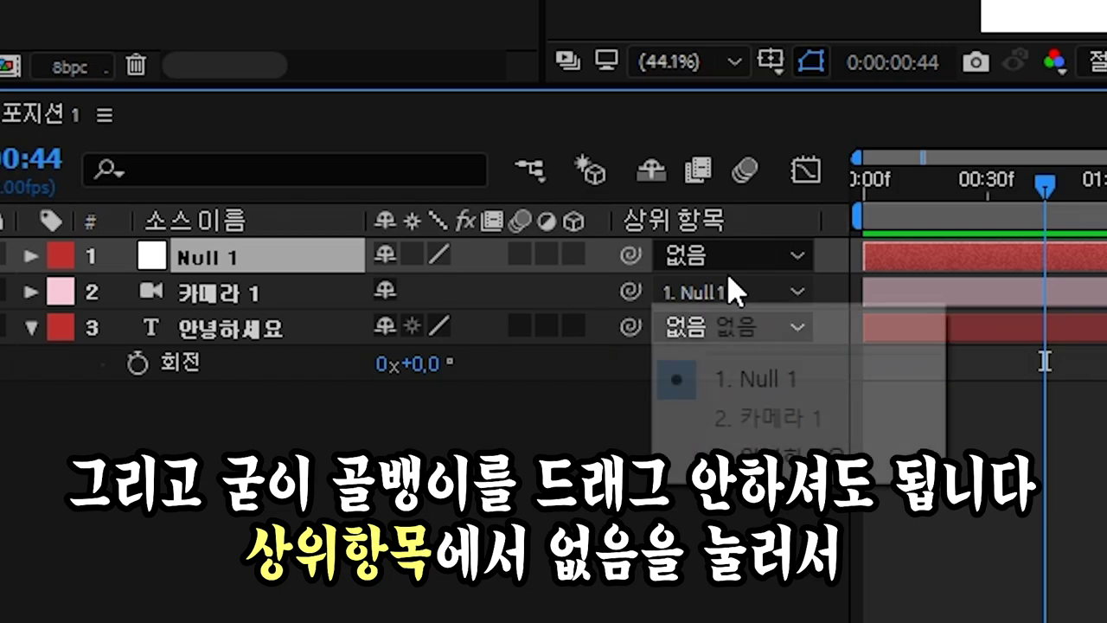
click(772, 337)
Step: Choose Null 1 as the parent of the 카메라 1 layer
click(720, 258)
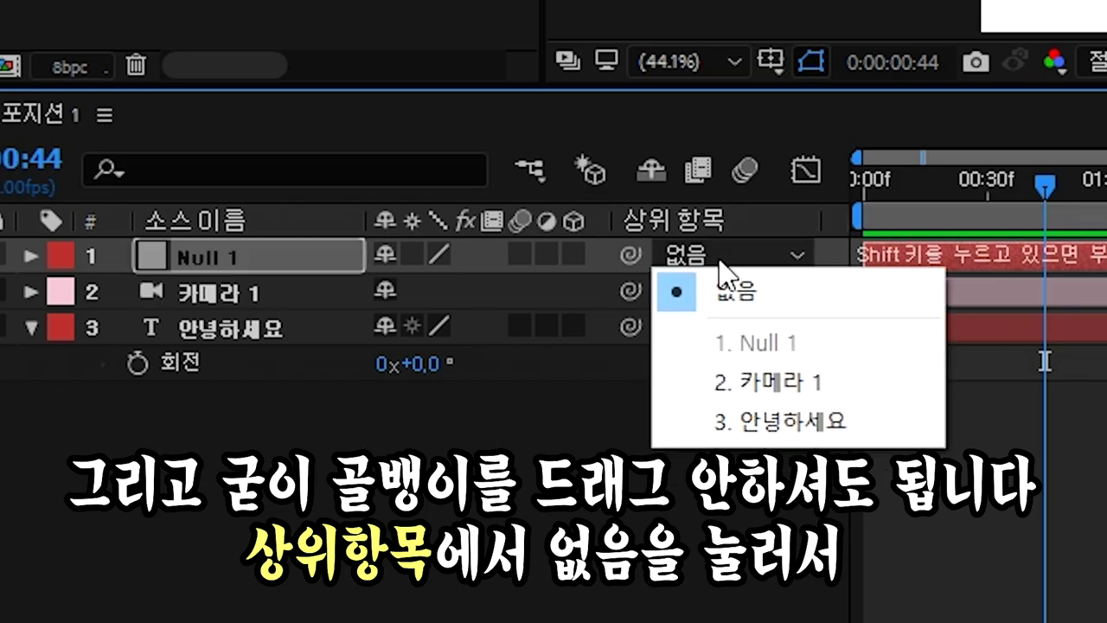
click(645, 384)
click(732, 294)
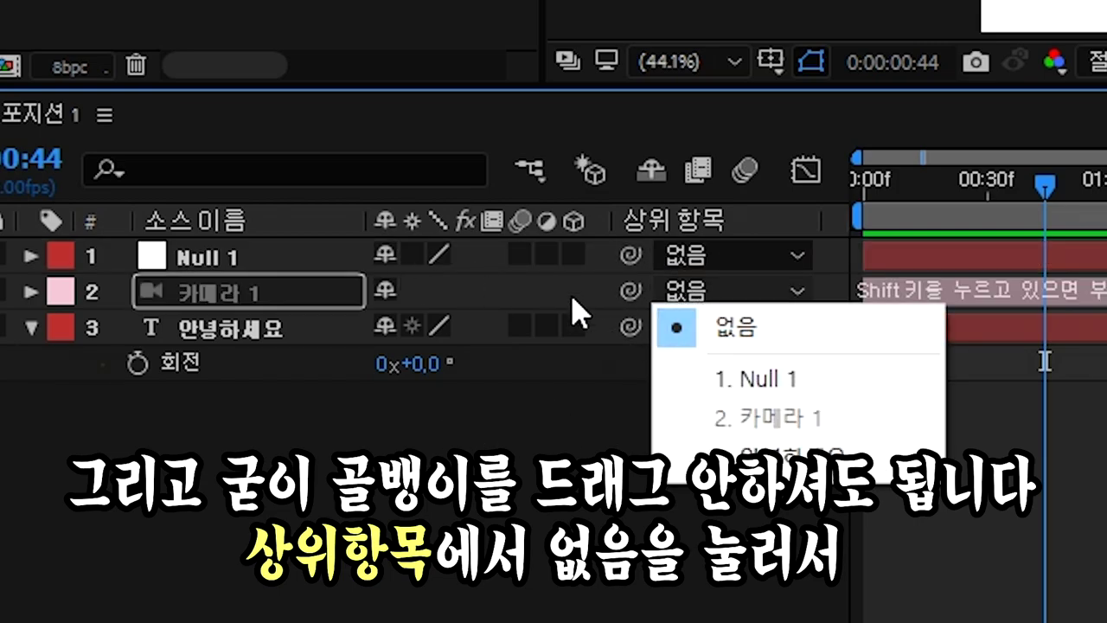
click(729, 381)
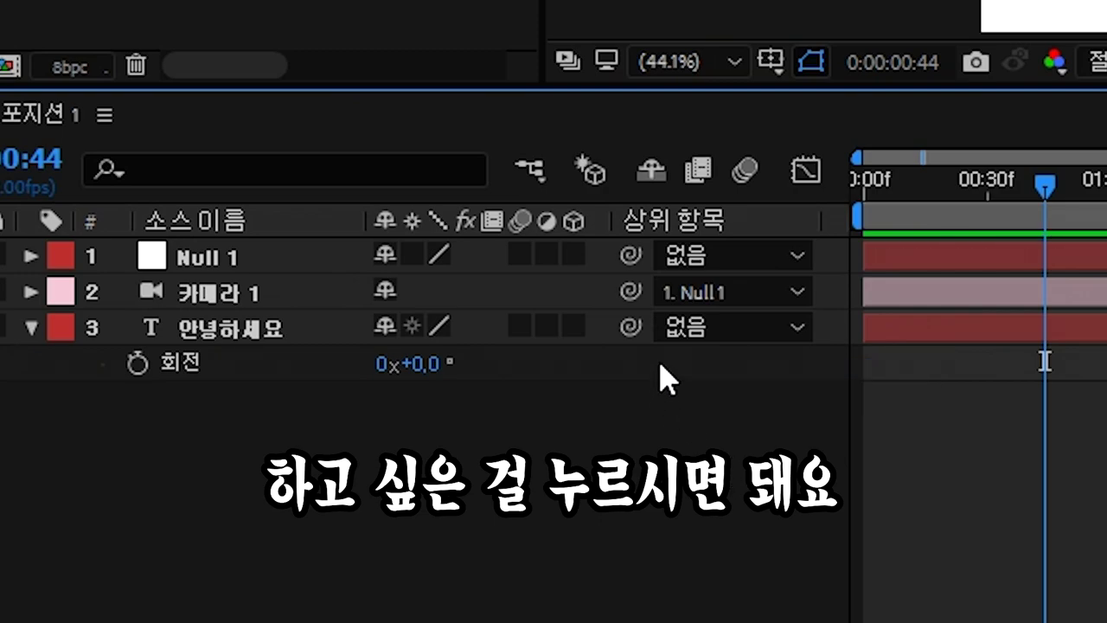
Step: Make the 안녕하세요 text layer a 3D layer
click(246, 263)
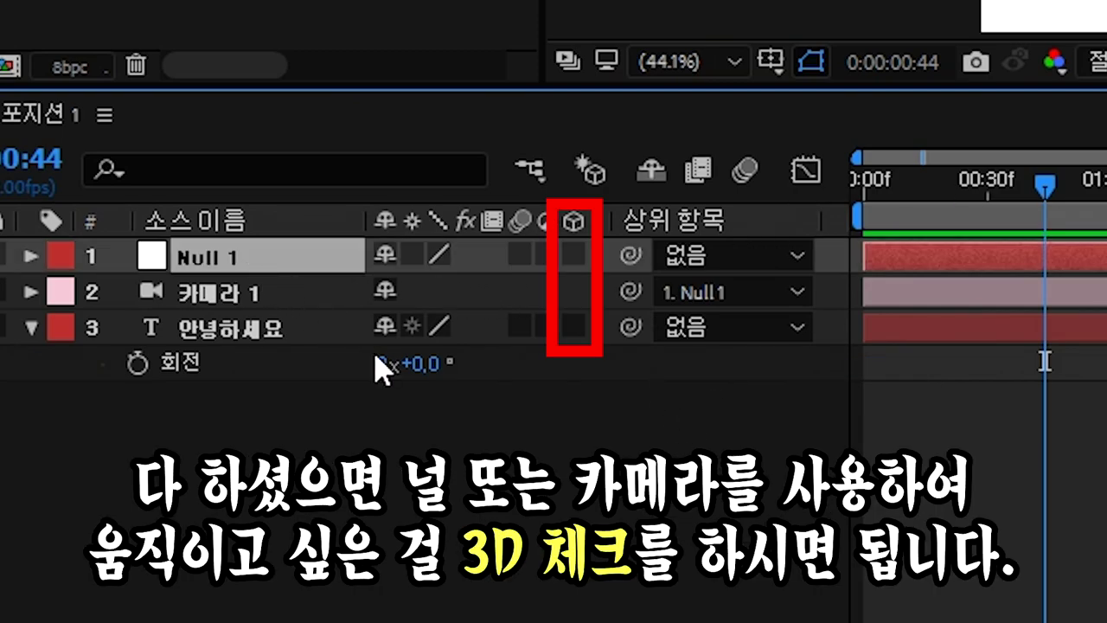
click(562, 406)
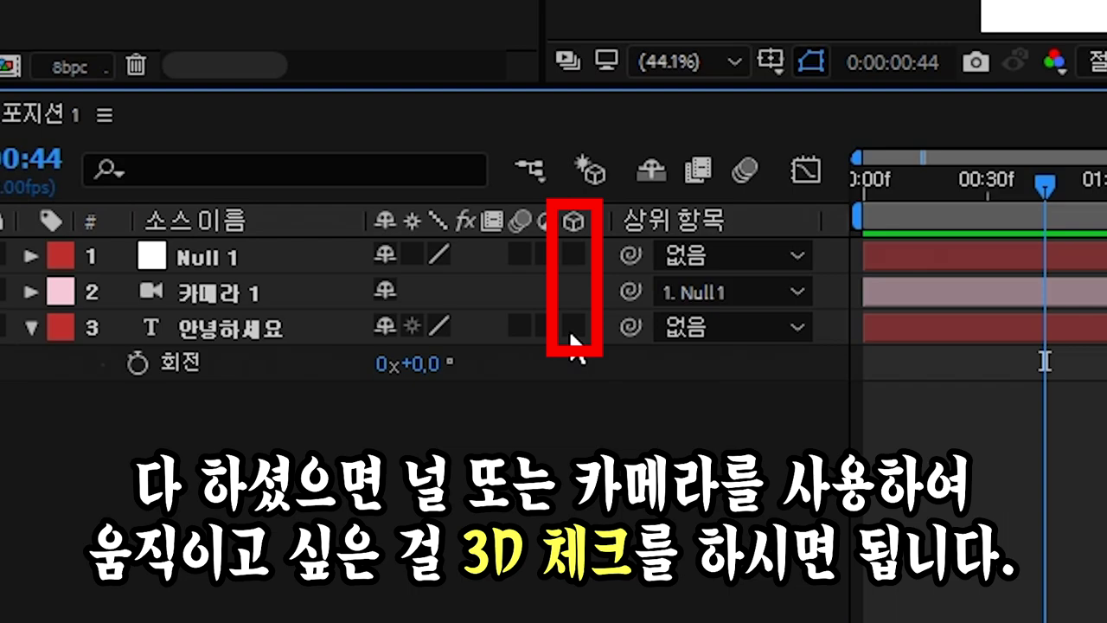
click(573, 326)
Step: Try shifting Null 1 horizontally and setting its vertical position to 754, undoing each change
click(271, 266)
key(p)
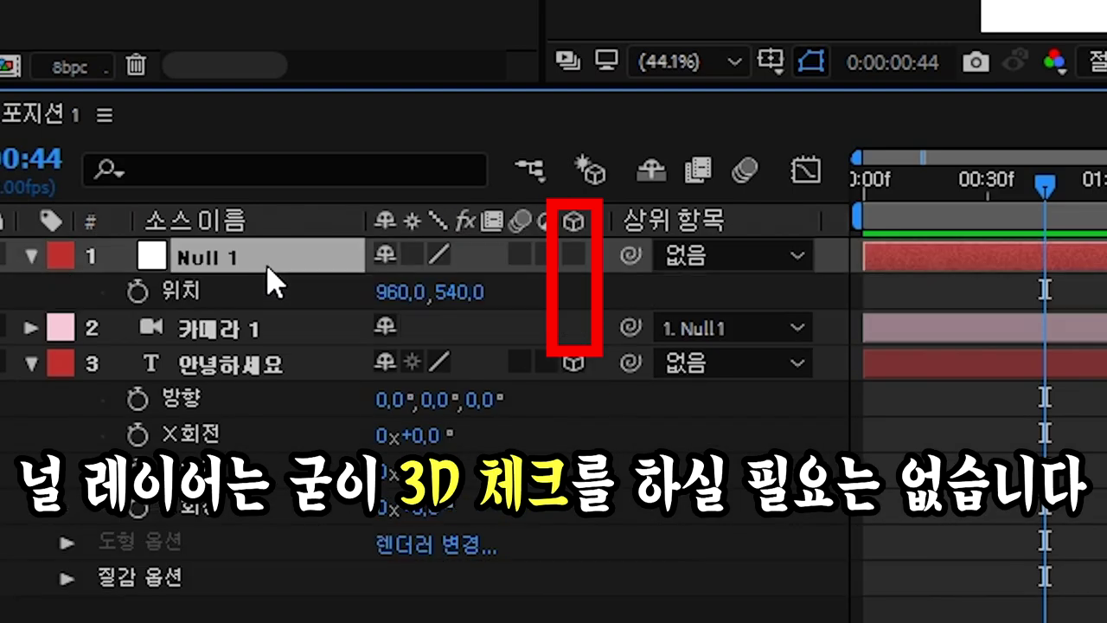
drag(415, 303, 320, 352)
key(ctrl+z)
drag(450, 296, 706, 400)
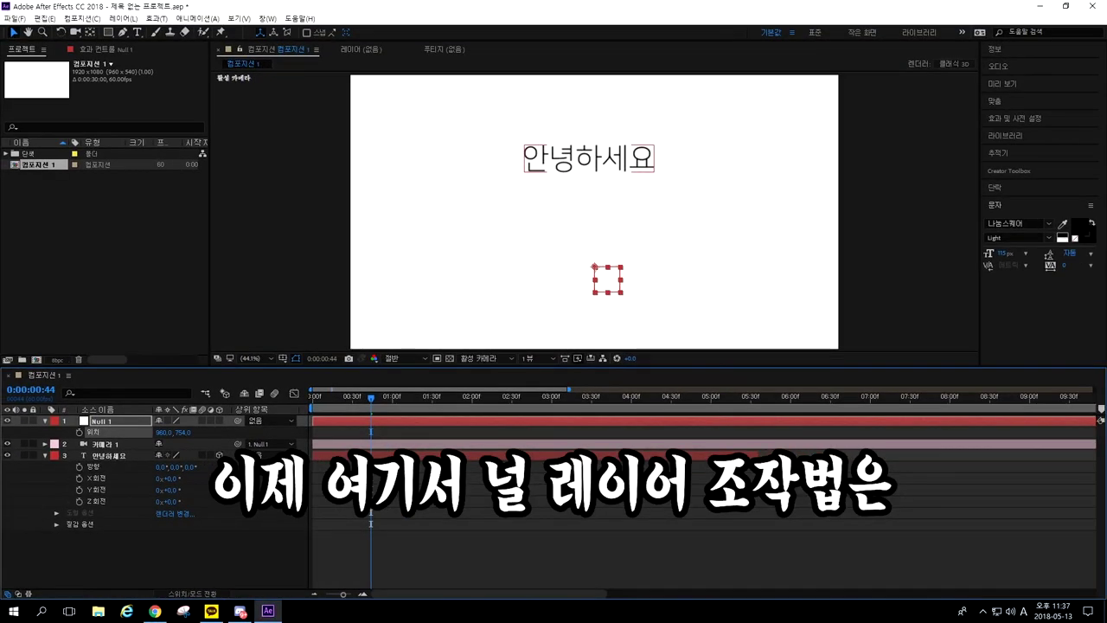
key(ctrl+z)
Step: Try changing Null 1's scale, and undo the change
key(s)
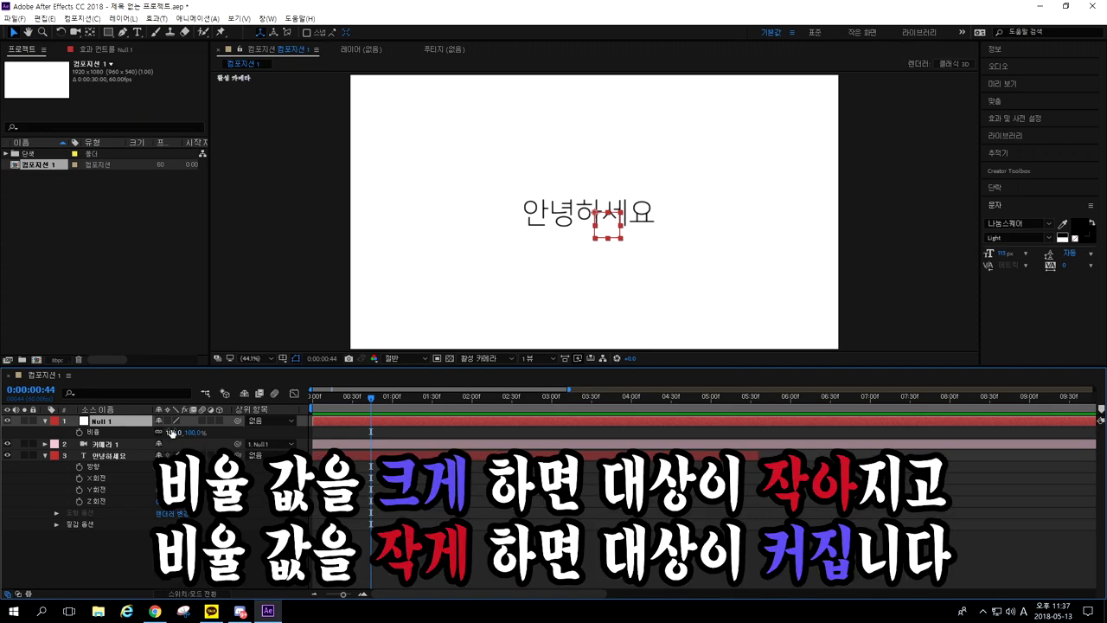
mouse_move(175, 431)
mouse_down()
mouse_move(322, 432)
mouse_move(78, 431)
mouse_move(166, 432)
mouse_up()
key(ctrl+z)
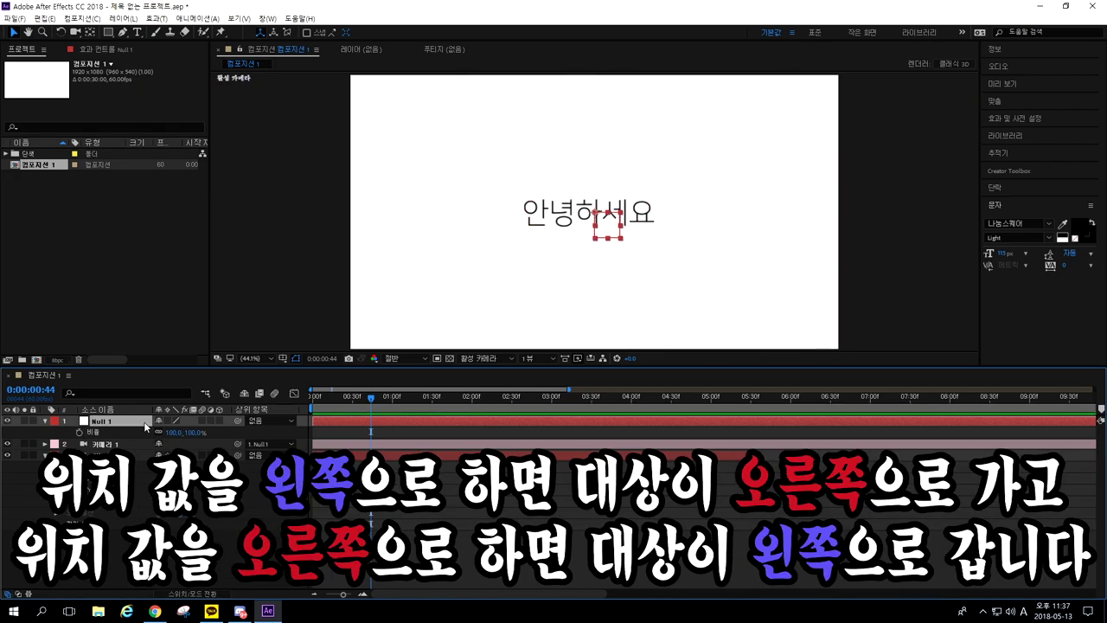
Step: Orbit the 카메라 1 layer sideways so that the 안녕하세요 text is seen at an angle
click(134, 444)
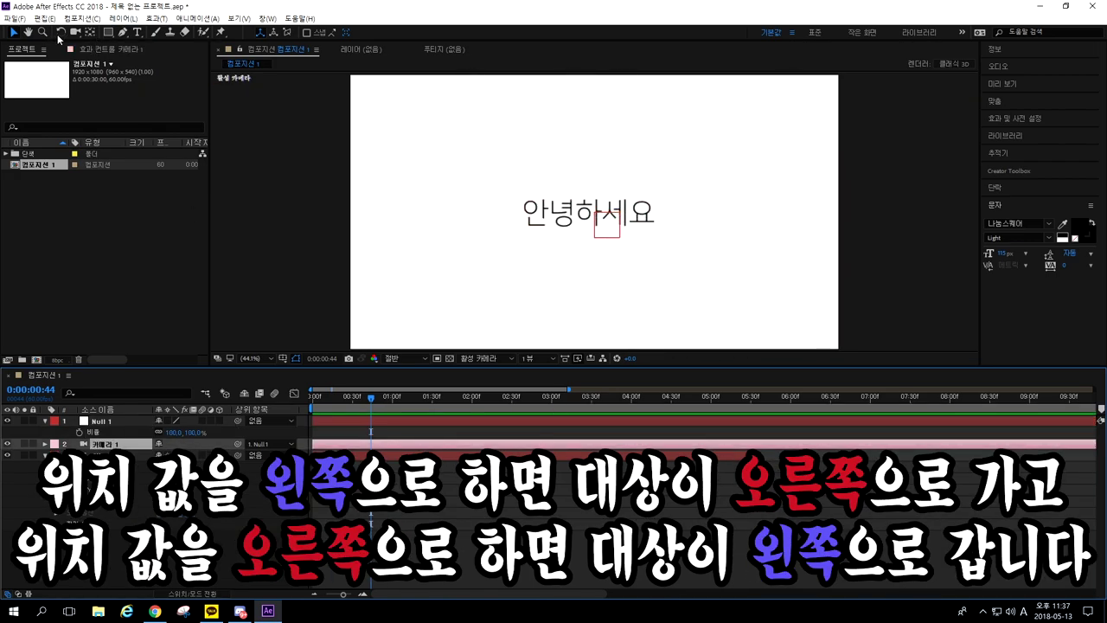
drag(649, 167, 433, 178)
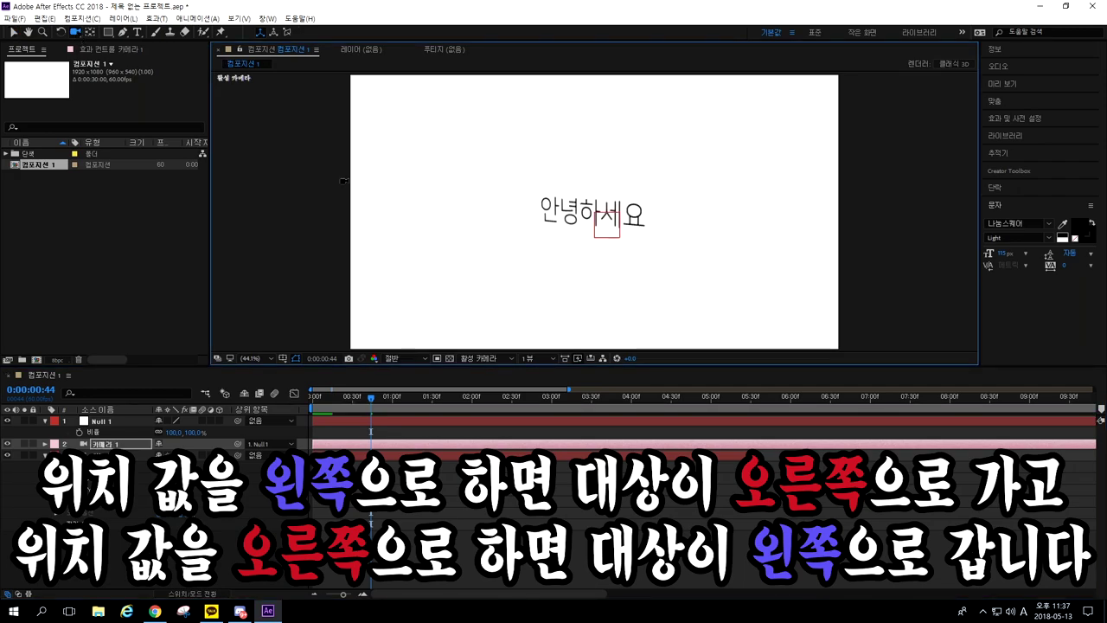
key(v)
Step: Try lowering Null 1's scale and its horizontal position, undoing each change
click(131, 422)
drag(174, 431, 25, 439)
key(ctrl+z)
key(p)
key(ctrl+z)
drag(180, 434, 42, 445)
key(ctrl+z)
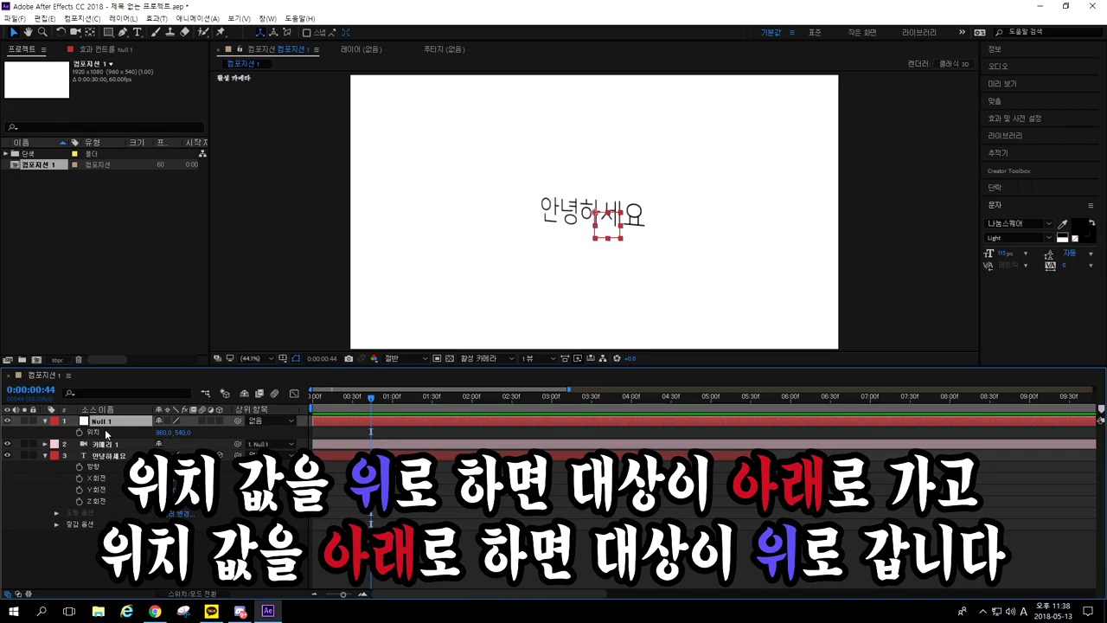
Step: Move the current time to 0:00:00:00 and select the 카메라 1 layer
click(524, 608)
click(536, 566)
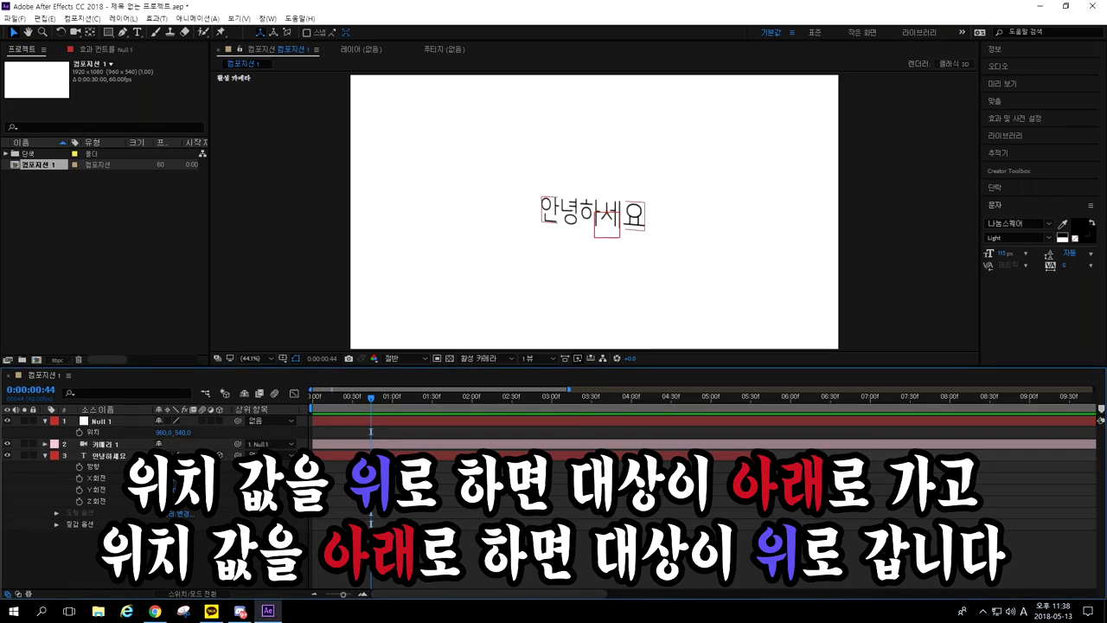
click(345, 422)
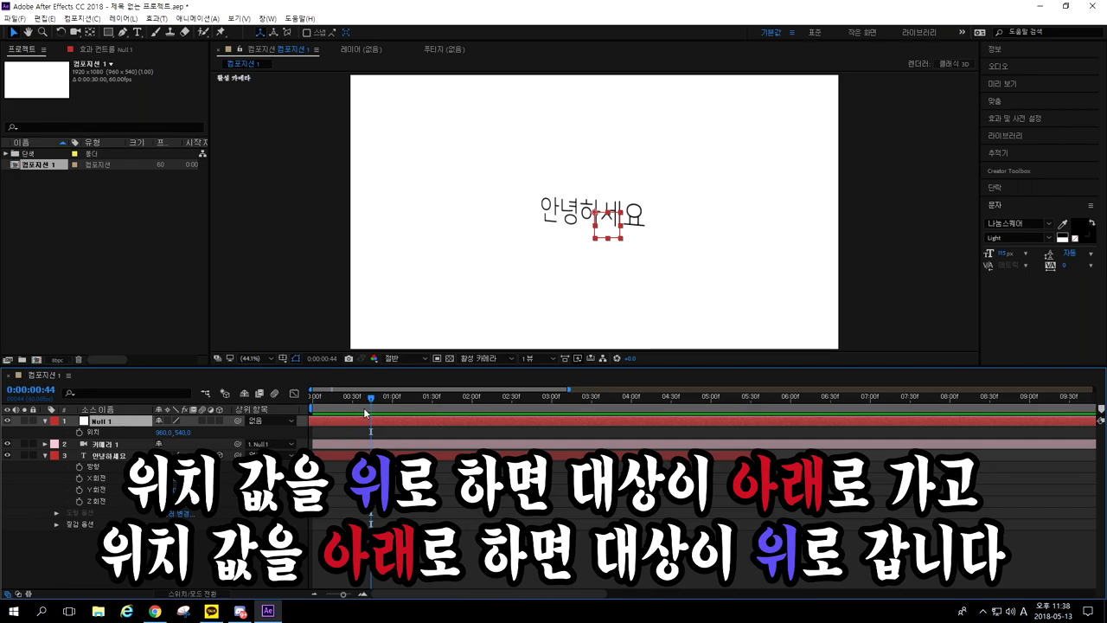
drag(338, 406, 278, 402)
click(101, 444)
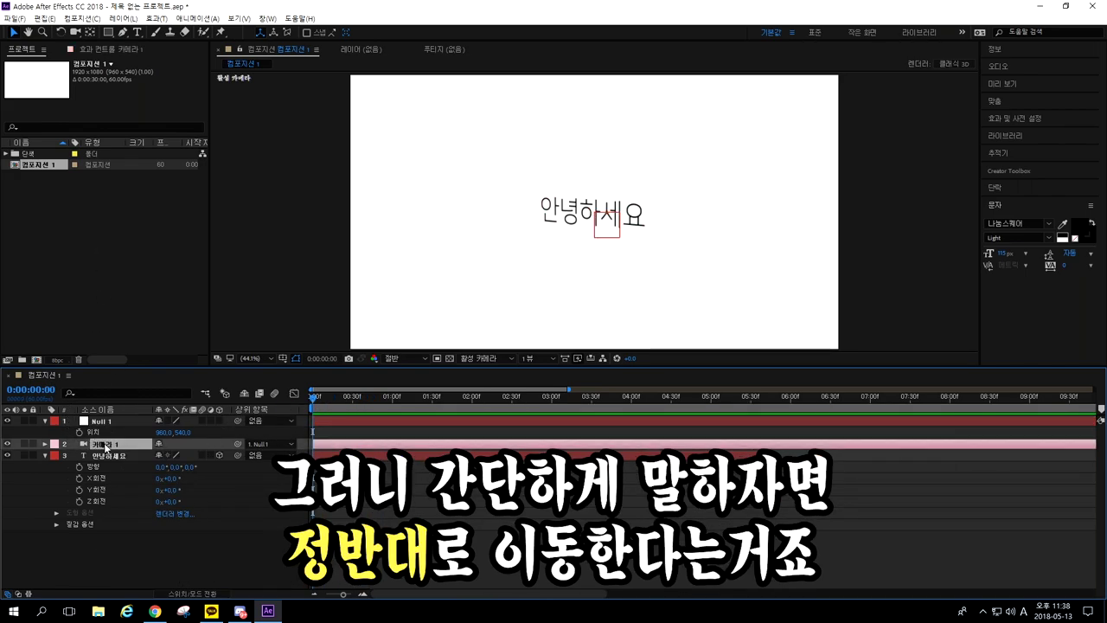